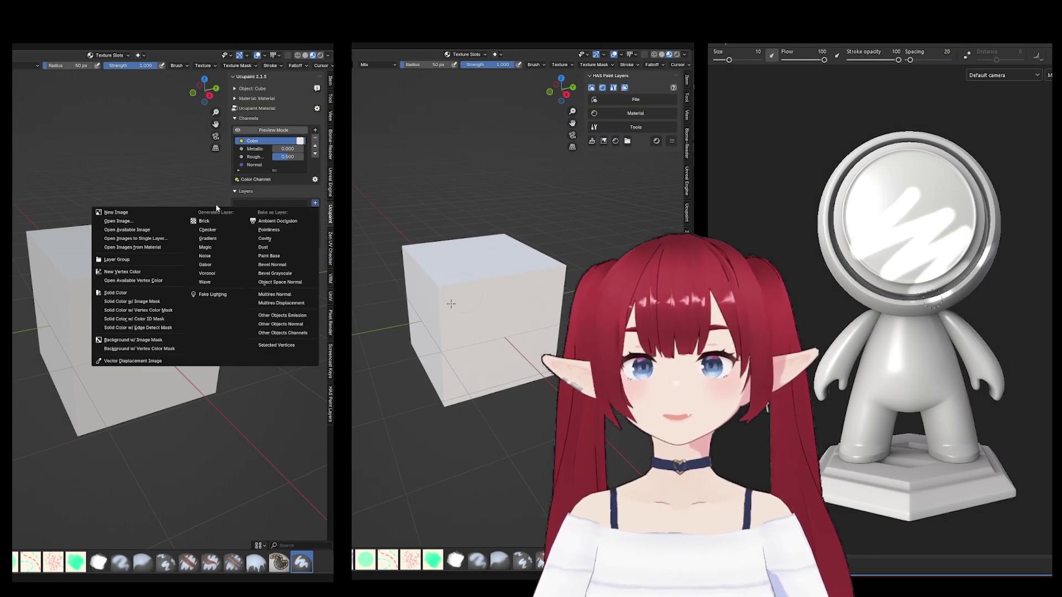
Step: Create a new image Material Layer on the cube and brush black strokes across it
{"action": "left_click", "coordinate": [155, 213]}
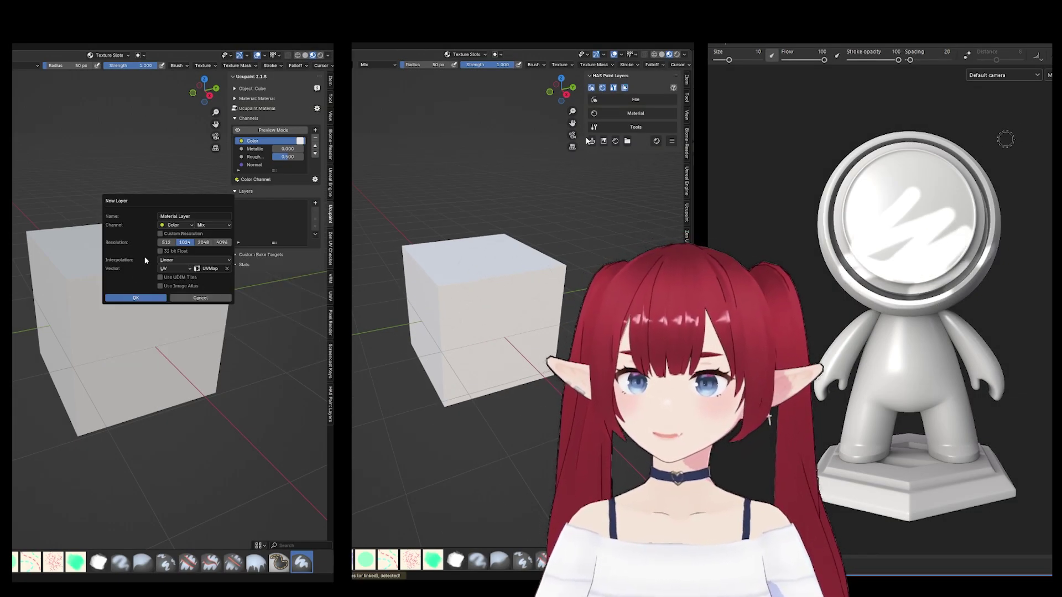
{"action": "left_click", "coordinate": [135, 297]}
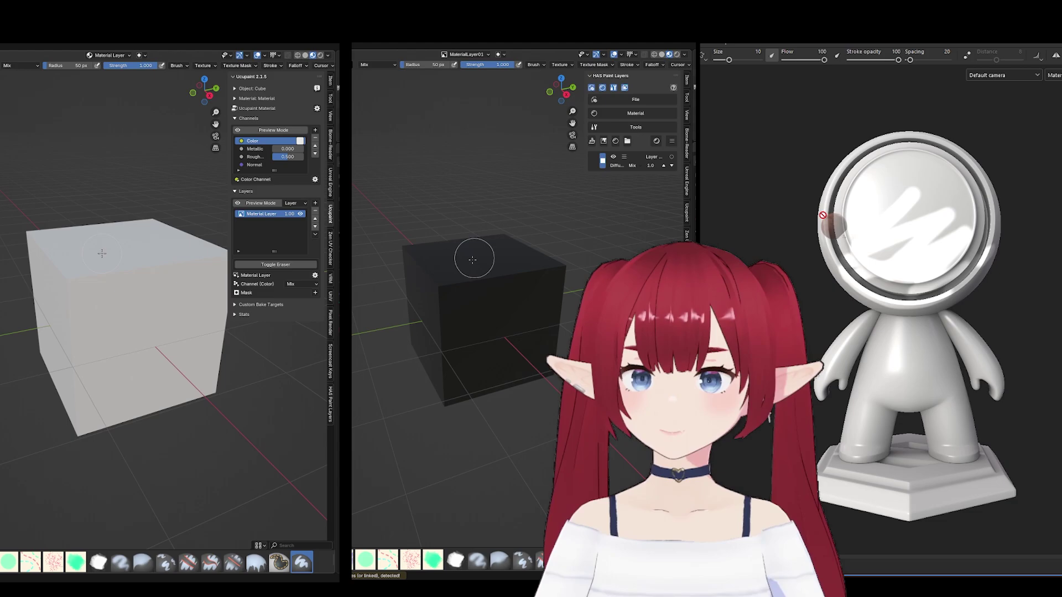
{"action": "mouse_move", "coordinate": [102, 254]}
{"action": "left_mouse_down"}
{"action": "mouse_move", "coordinate": [66, 298]}
{"action": "mouse_move", "coordinate": [145, 274]}
{"action": "mouse_move", "coordinate": [97, 373]}
{"action": "mouse_move", "coordinate": [184, 278]}
{"action": "mouse_move", "coordinate": [125, 388]}
{"action": "left_mouse_up"}
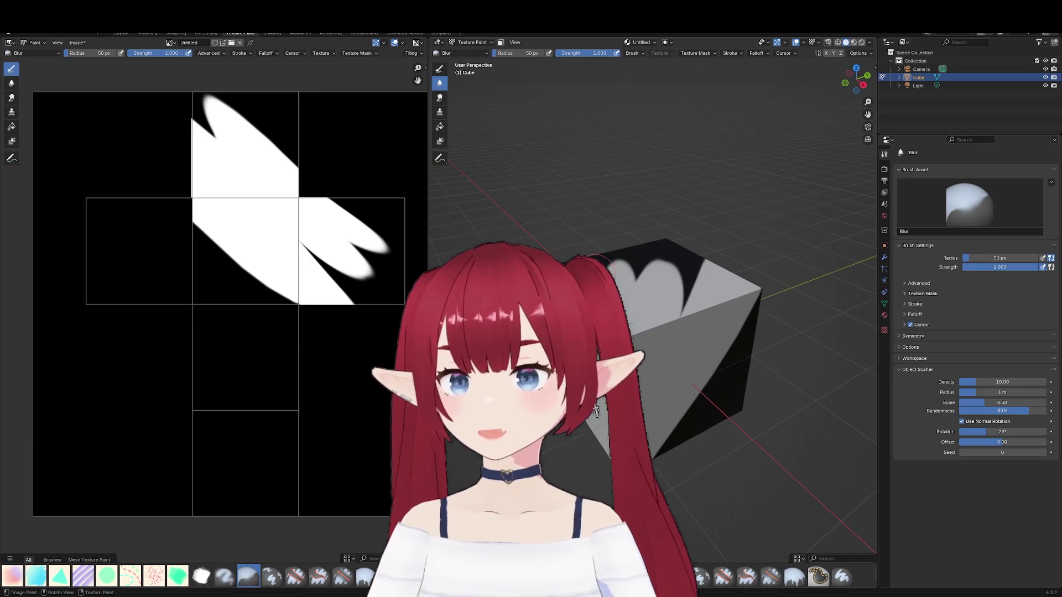
Step: Use the Smear tool to drag the white shape into a hooked curve
{"action": "left_click", "coordinate": [441, 102]}
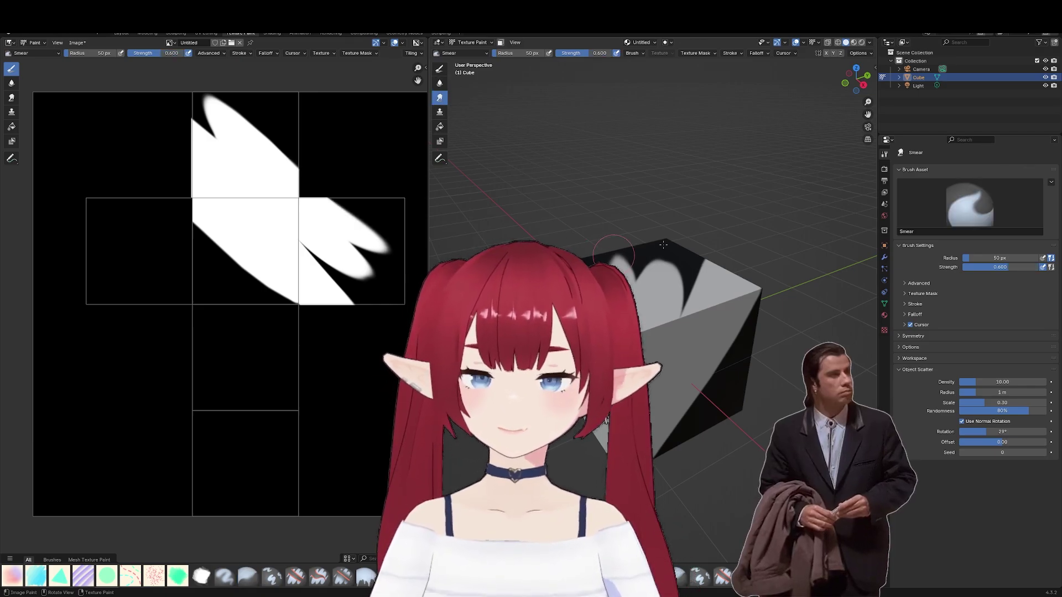
{"action": "left_click_drag", "start_coordinate": [387, 251], "coordinate": [362, 266]}
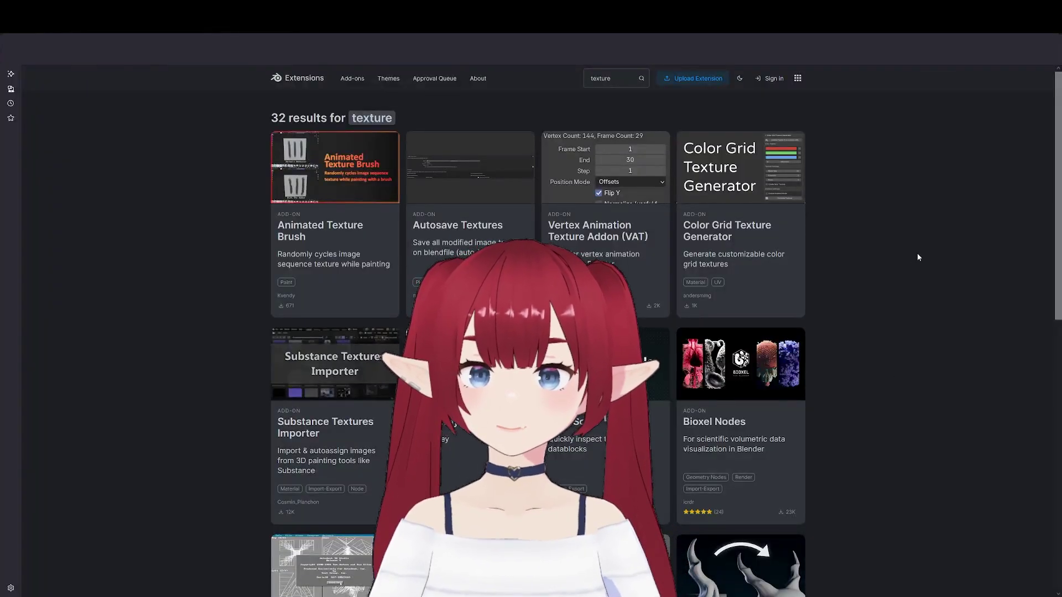
Step: Scroll down the 'texture' search results to reach the Ucupaint add-on
{"action": "scroll", "coordinate": [950, 247], "scroll_direction": "down", "scroll_amount": 6}
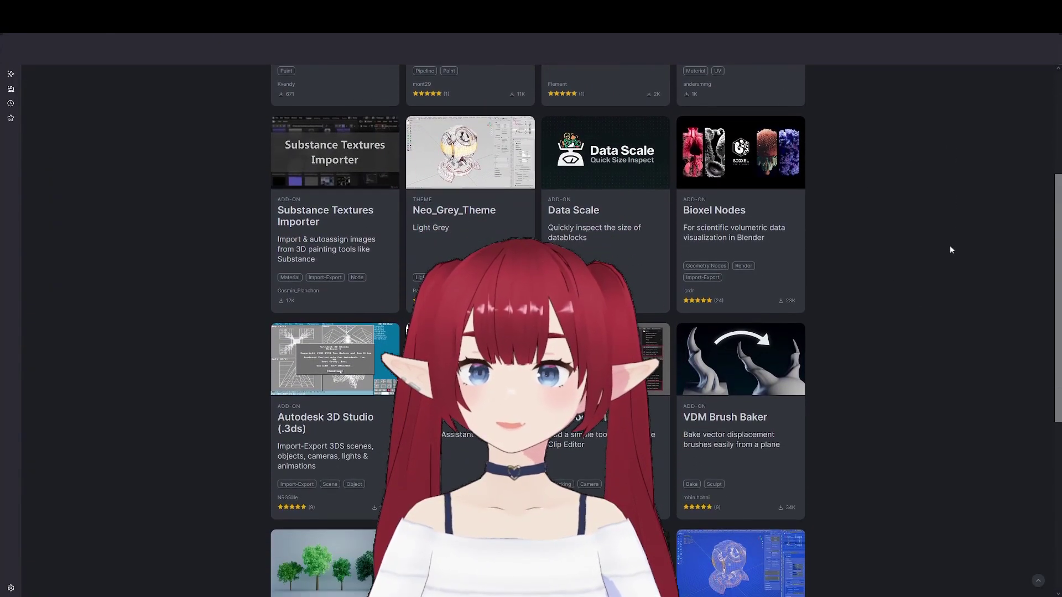
{"action": "scroll", "coordinate": [950, 245], "scroll_direction": "down", "scroll_amount": 4}
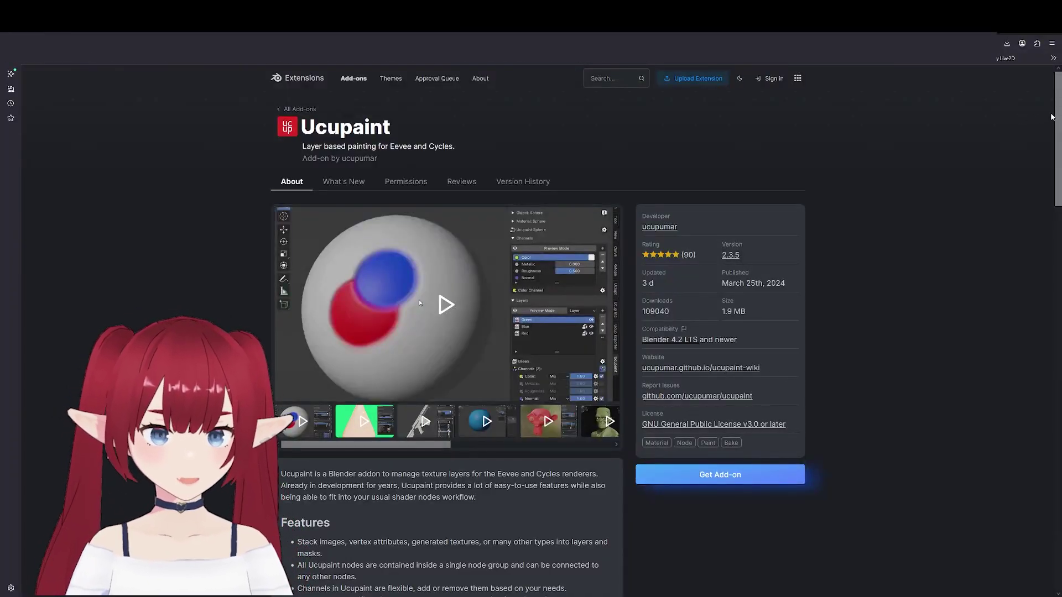
Step: Confirm the new Material Layer, paint black, red and green strokes, then select blue-violet
{"action": "left_click_drag", "start_coordinate": [1053, 116], "coordinate": [1061, 185]}
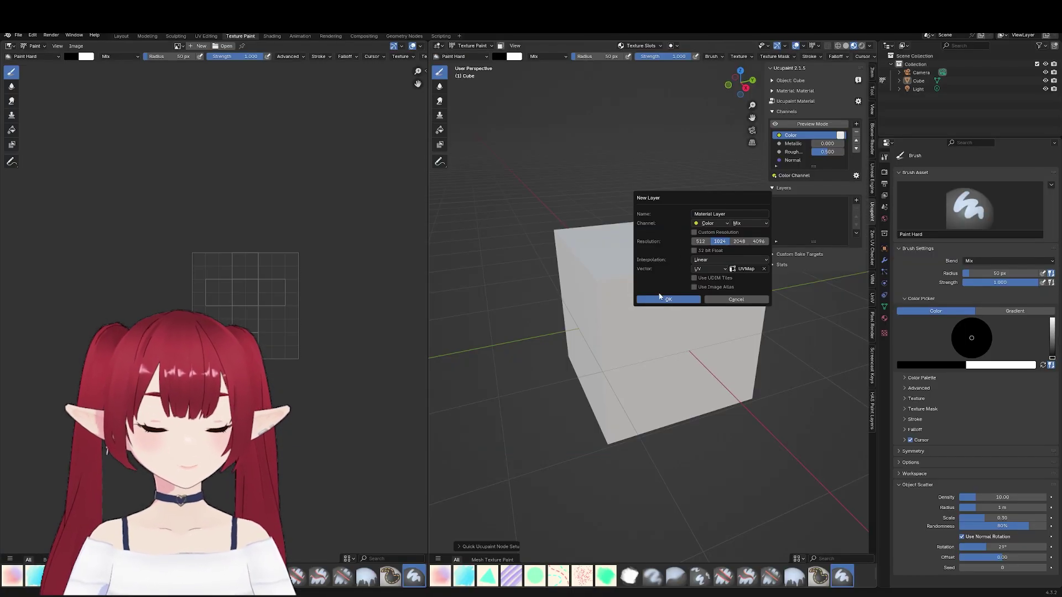
{"action": "left_click", "coordinate": [659, 296]}
{"action": "mouse_move", "coordinate": [649, 281]}
{"action": "left_mouse_down"}
{"action": "mouse_move", "coordinate": [667, 322]}
{"action": "mouse_move", "coordinate": [716, 283]}
{"action": "mouse_move", "coordinate": [659, 392]}
{"action": "left_mouse_up"}
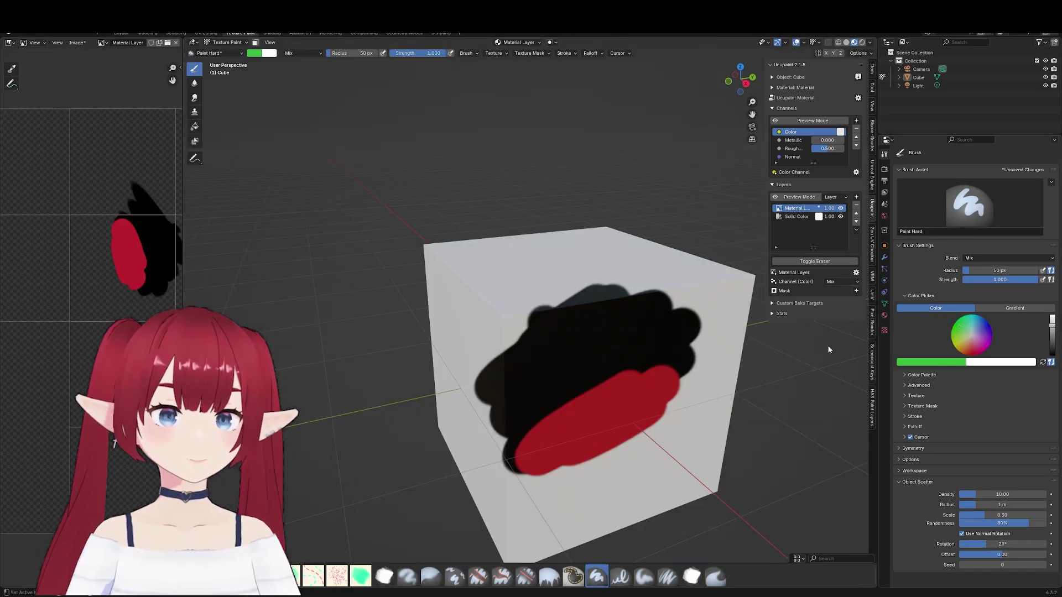
{"action": "left_click_drag", "start_coordinate": [611, 462], "coordinate": [702, 362]}
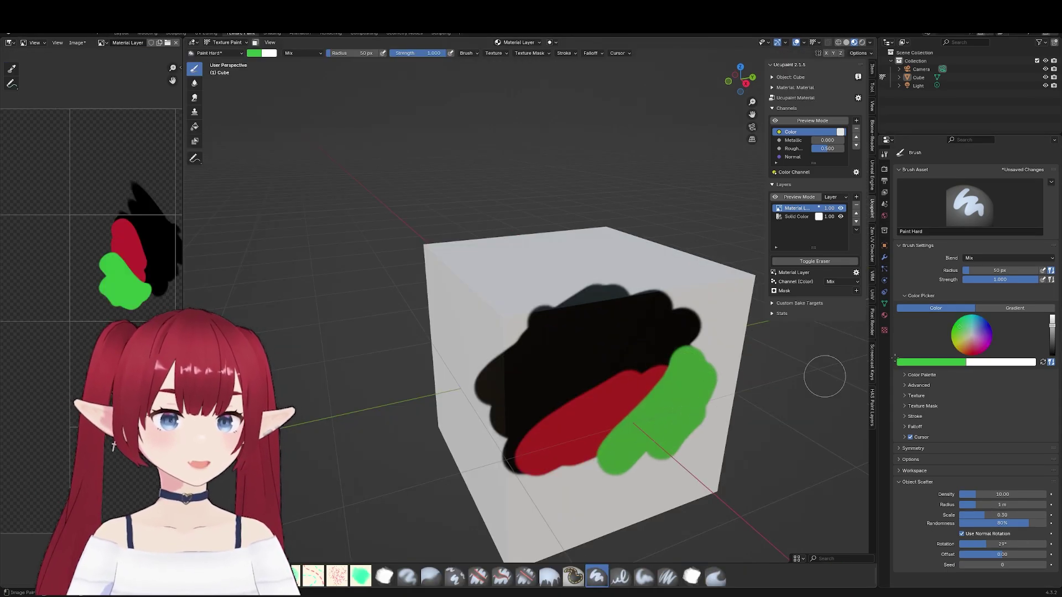
{"action": "left_click", "coordinate": [981, 328]}
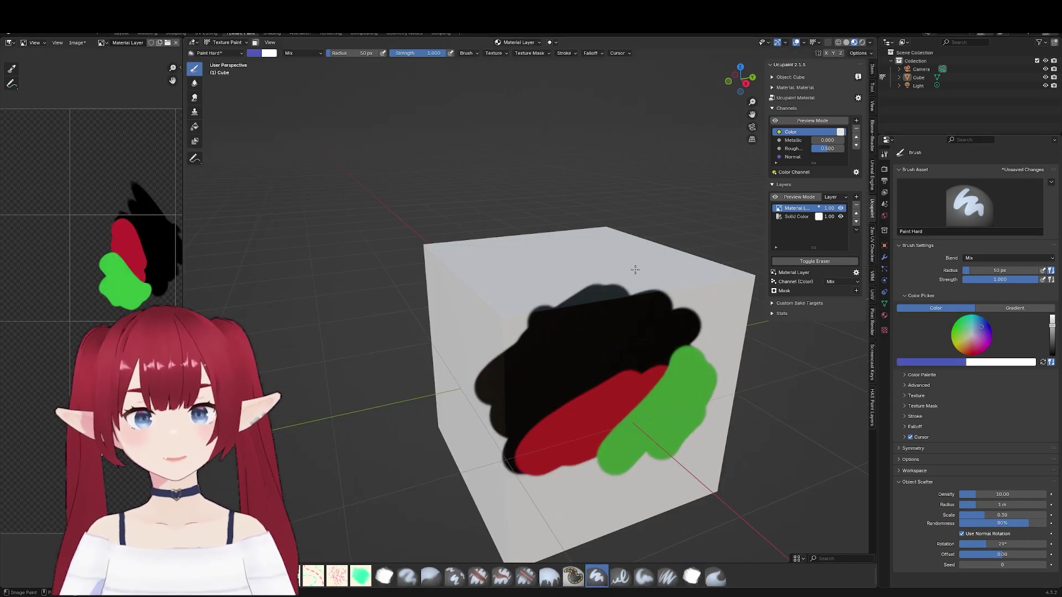
{"action": "middle_click_drag", "start_coordinate": [636, 269], "coordinate": [607, 258], "text": "shift"}
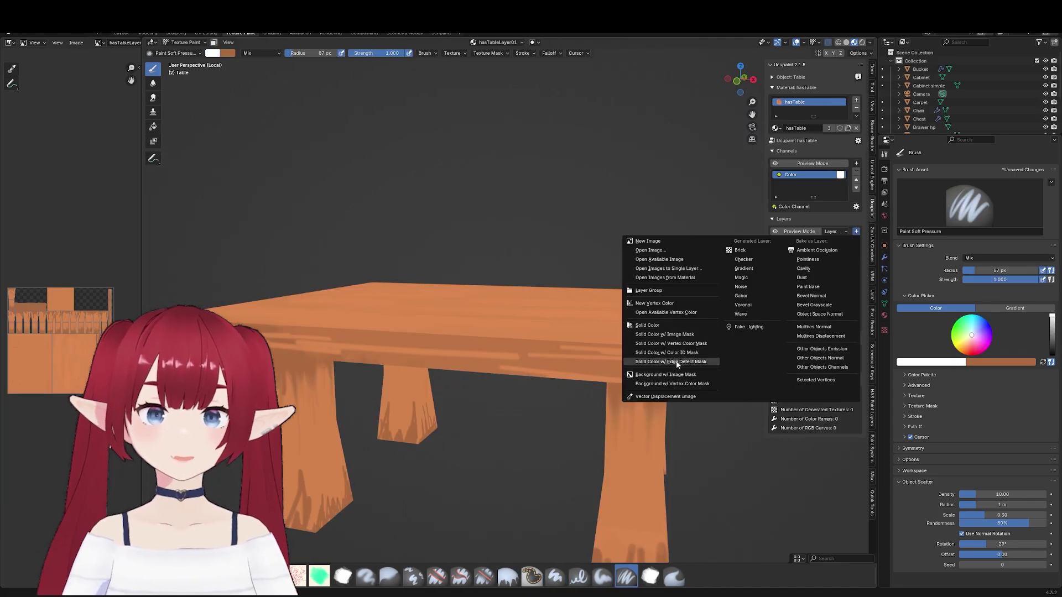
Step: Add a Solid Color layer with Edge Detect mask in light pink #FFE0D7
{"action": "left_click", "coordinate": [676, 363]}
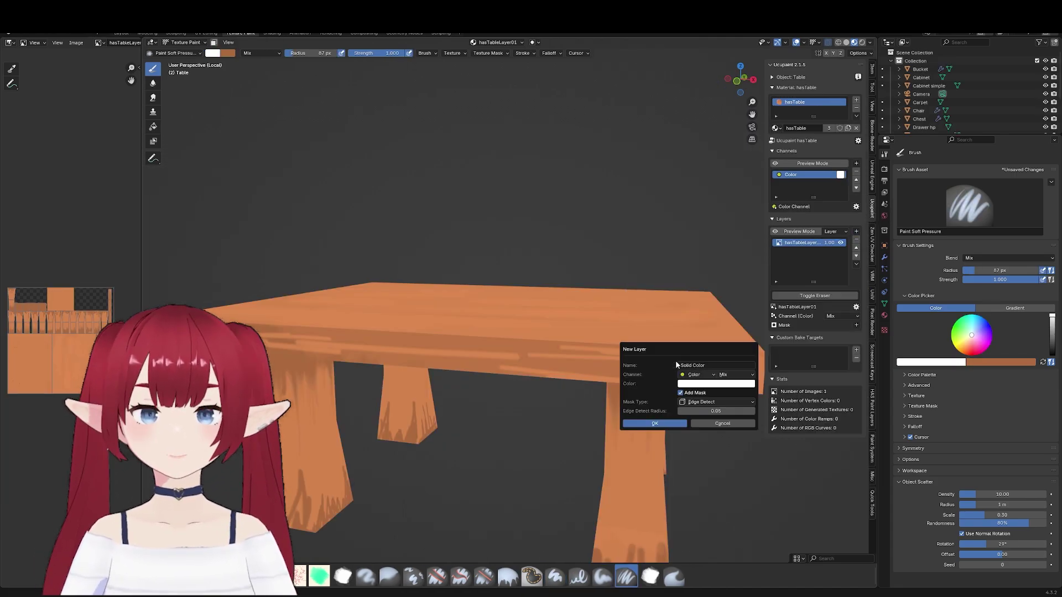
{"action": "left_click", "coordinate": [688, 385]}
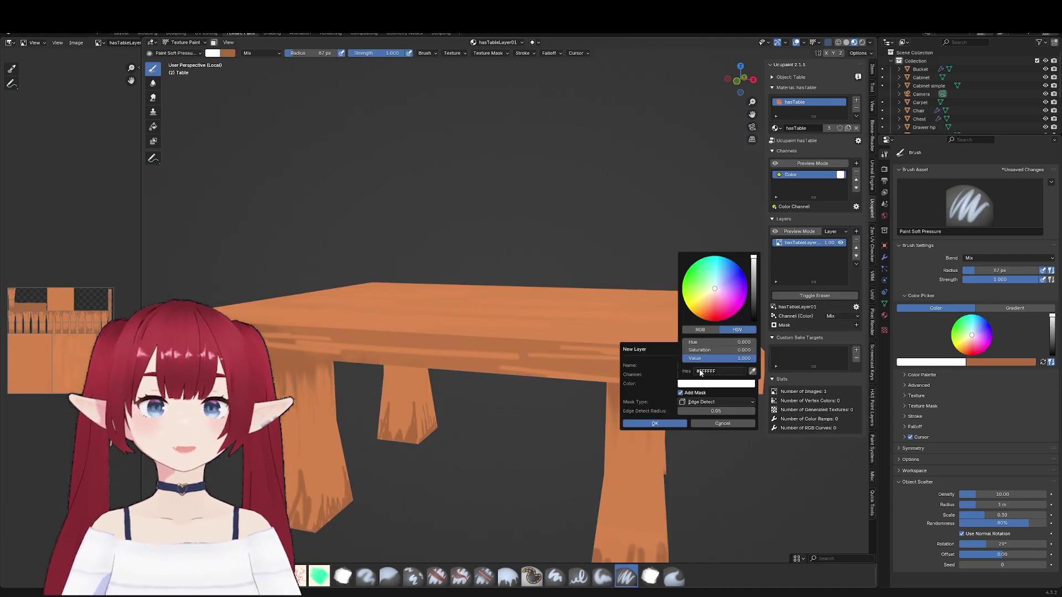
{"action": "left_click_drag", "start_coordinate": [711, 302], "coordinate": [713, 293]}
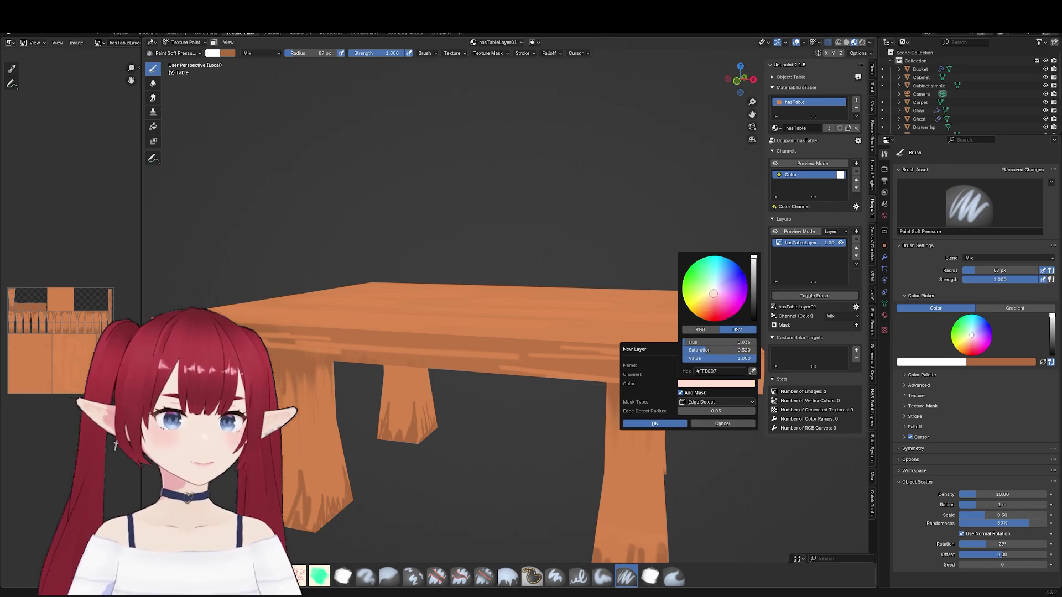
{"action": "left_click", "coordinate": [655, 424]}
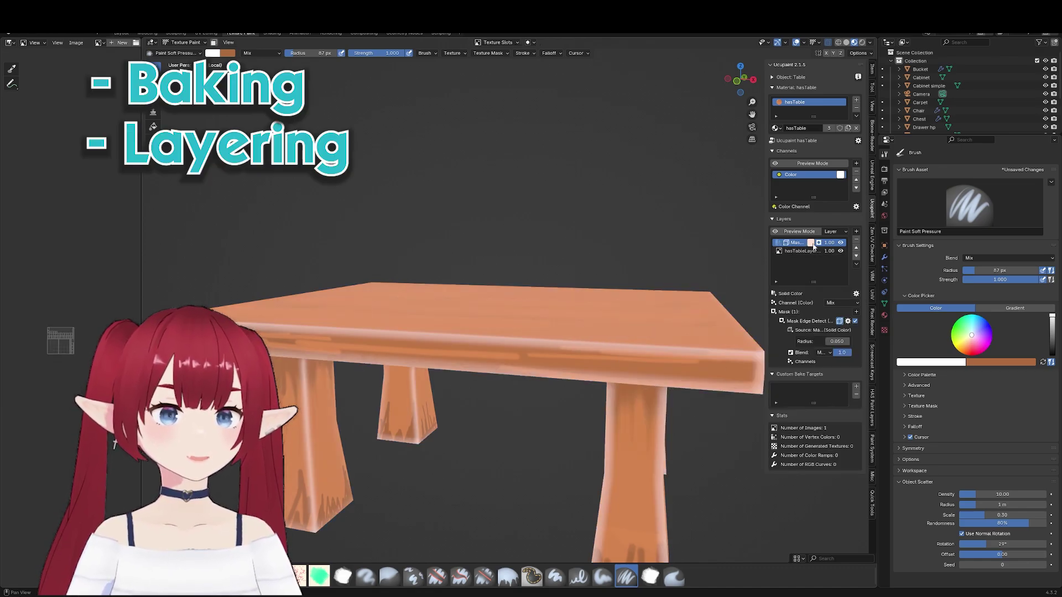
Step: Toggle the Material Layer's visibility and raise the Noise scale to 6.200
{"action": "left_click", "coordinate": [811, 243]}
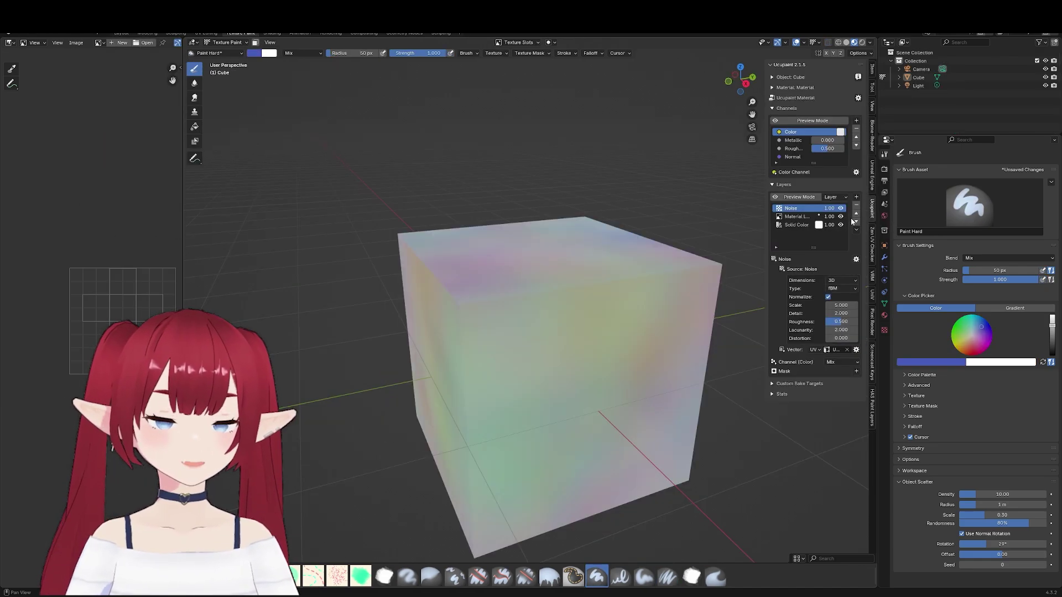
{"action": "left_click", "coordinate": [841, 218]}
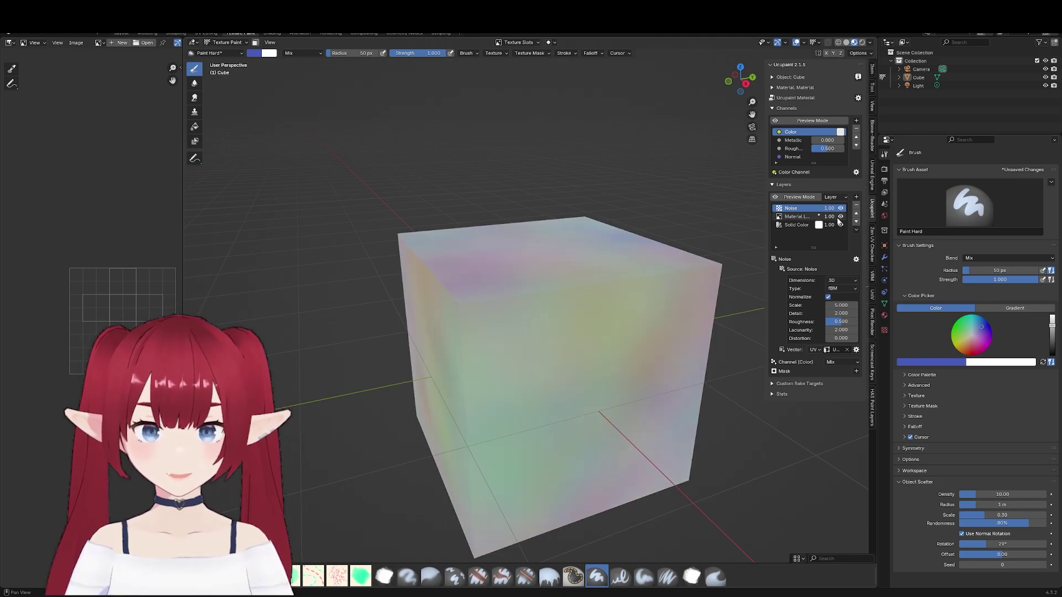
{"action": "left_click_drag", "start_coordinate": [833, 305], "coordinate": [876, 305]}
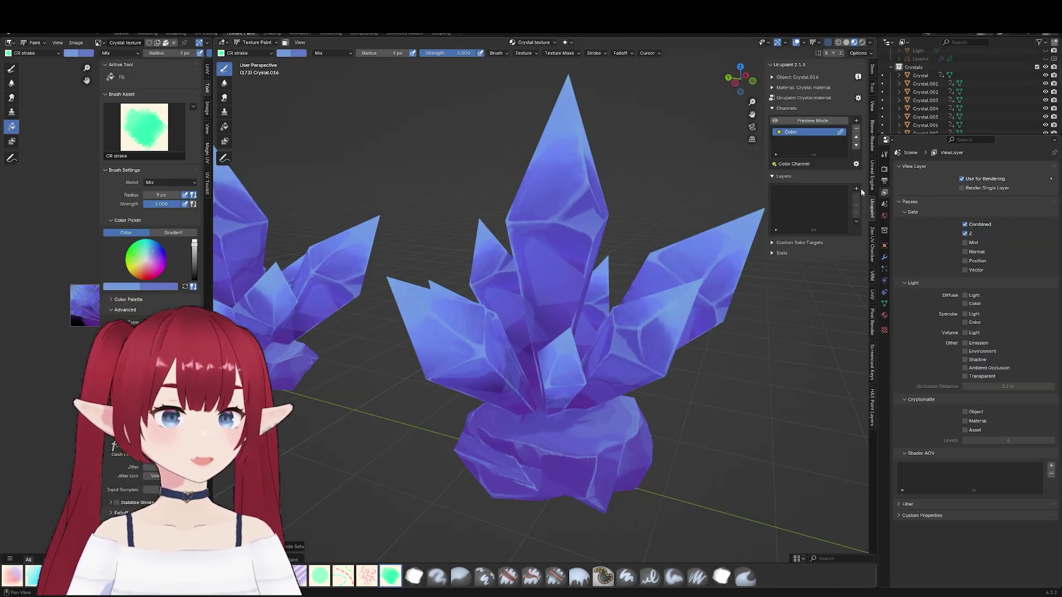
Step: Add a new image layer to the Crystal material, then mark hasTable as an asset
{"action": "left_click", "coordinate": [857, 189]}
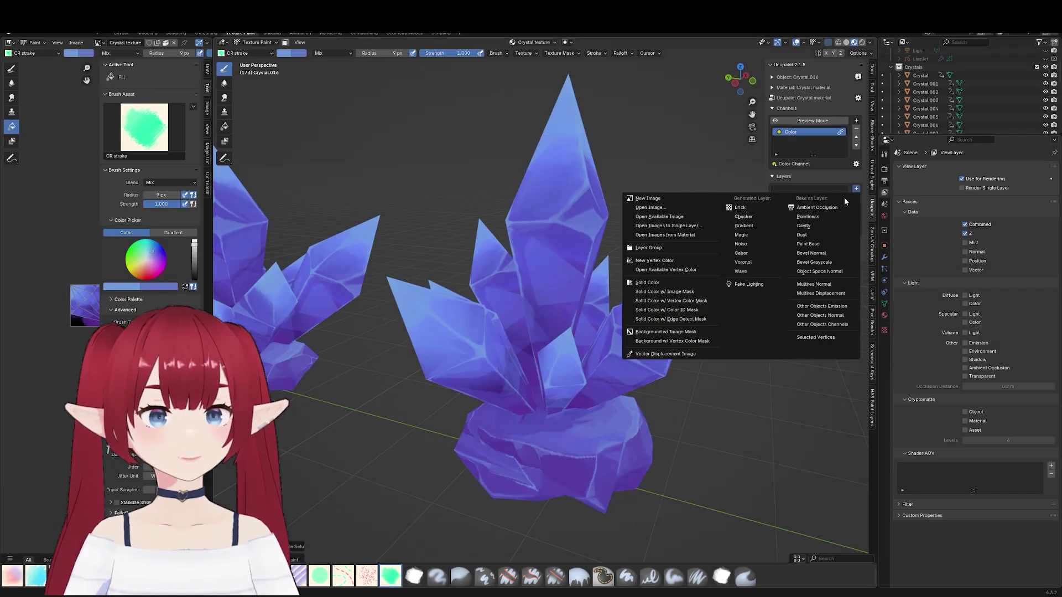
{"action": "left_click", "coordinate": [657, 199]}
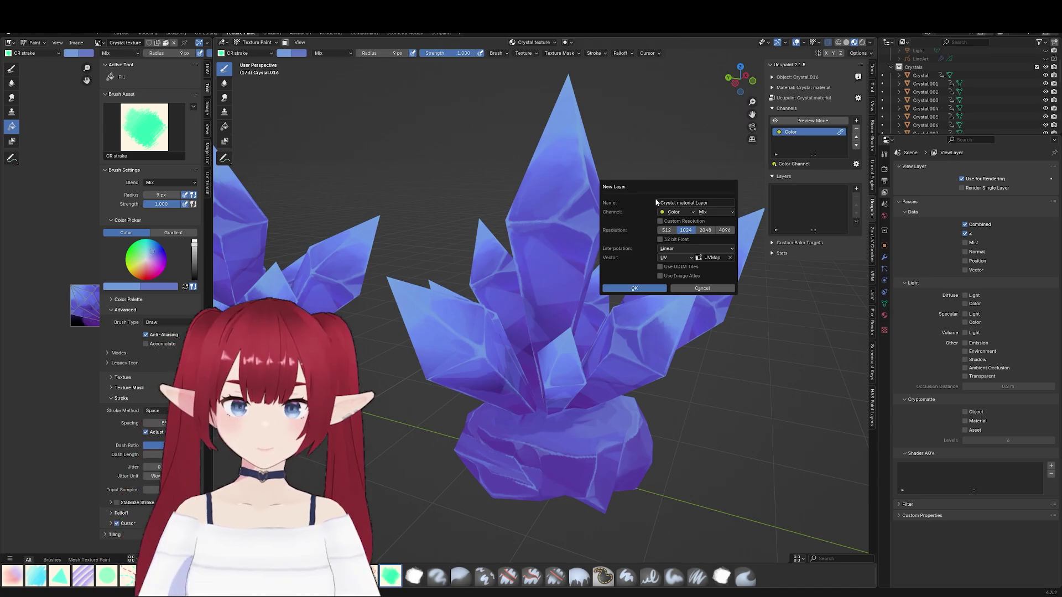
{"action": "left_click", "coordinate": [620, 290]}
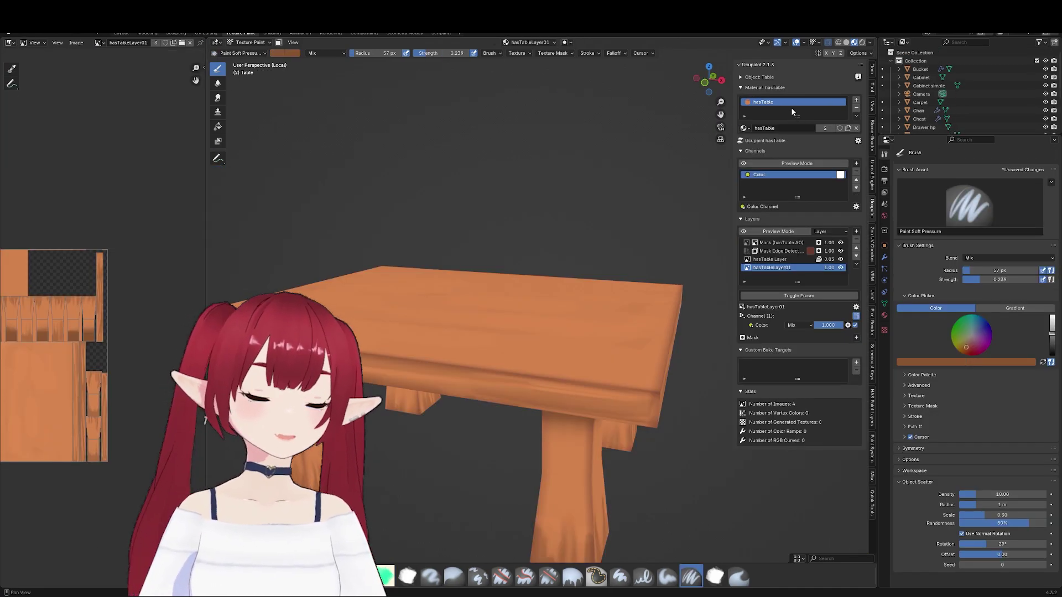
{"action": "right_click", "coordinate": [779, 101]}
{"action": "left_click", "coordinate": [731, 147]}
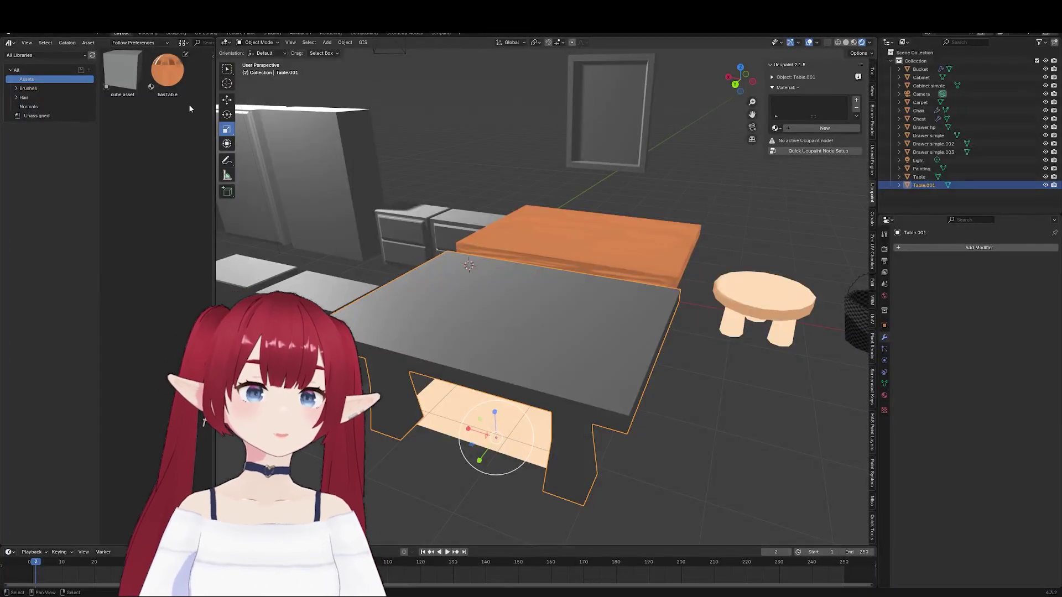
Step: Apply hasTable to Table.001 and add a Color Ramp stop to its Gradient layer, sliding it right
{"action": "left_click_drag", "start_coordinate": [167, 71], "coordinate": [553, 336]}
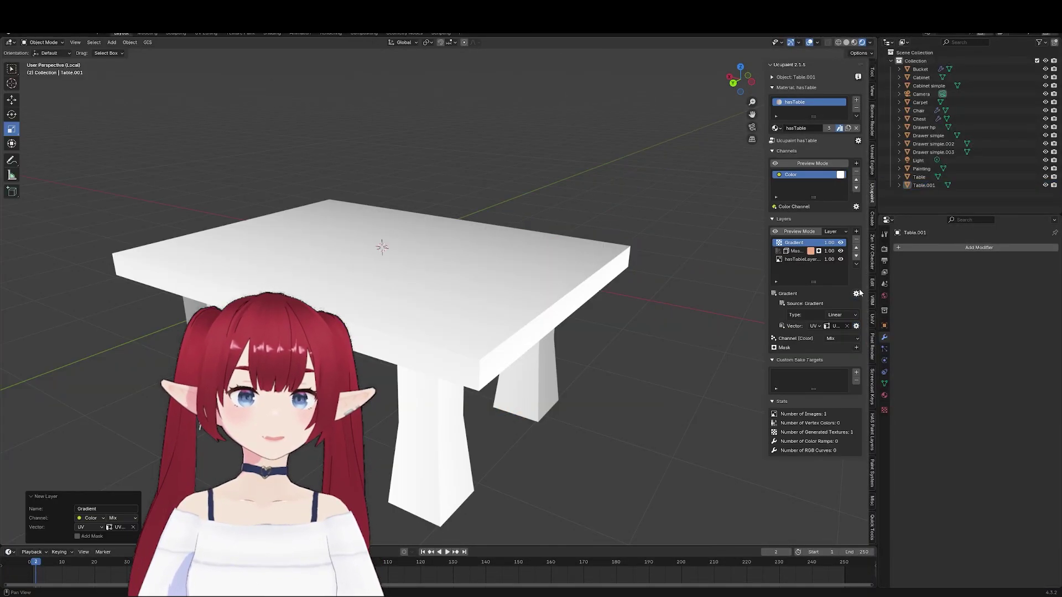
{"action": "left_click", "coordinate": [856, 294]}
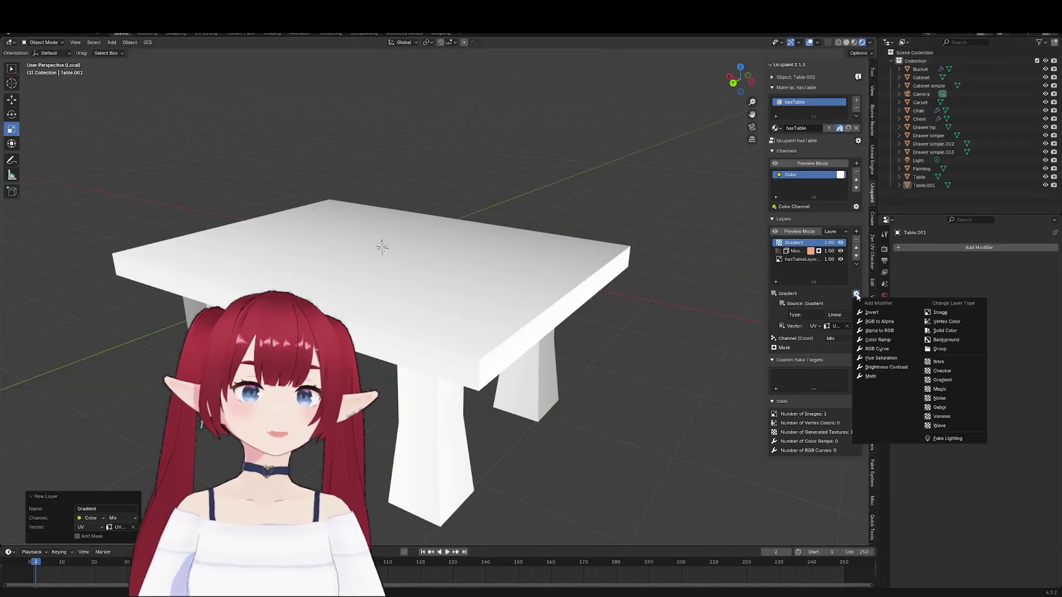
{"action": "left_click", "coordinate": [879, 340]}
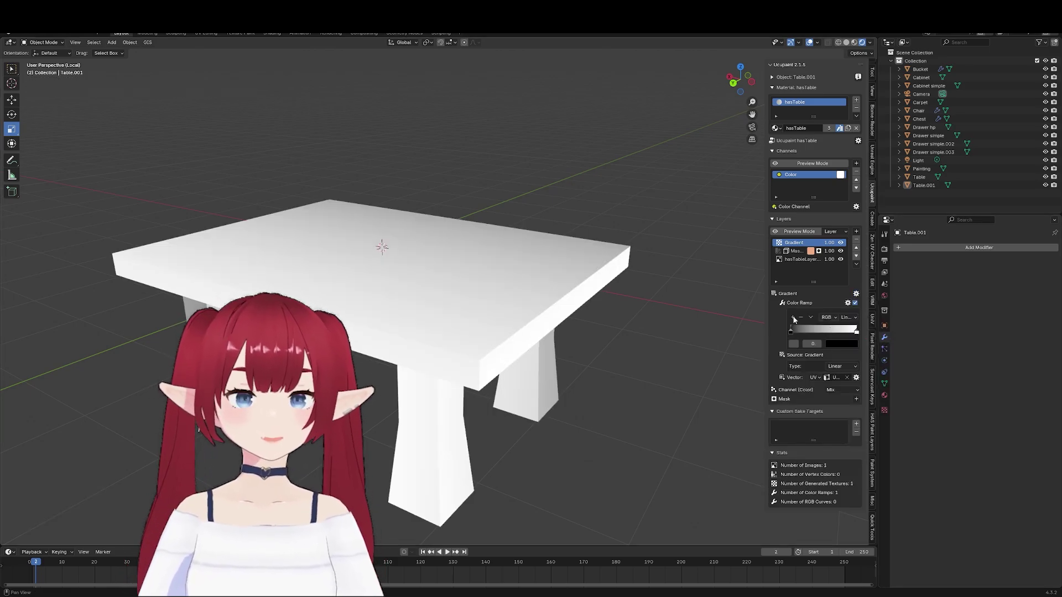
{"action": "left_click", "coordinate": [795, 320]}
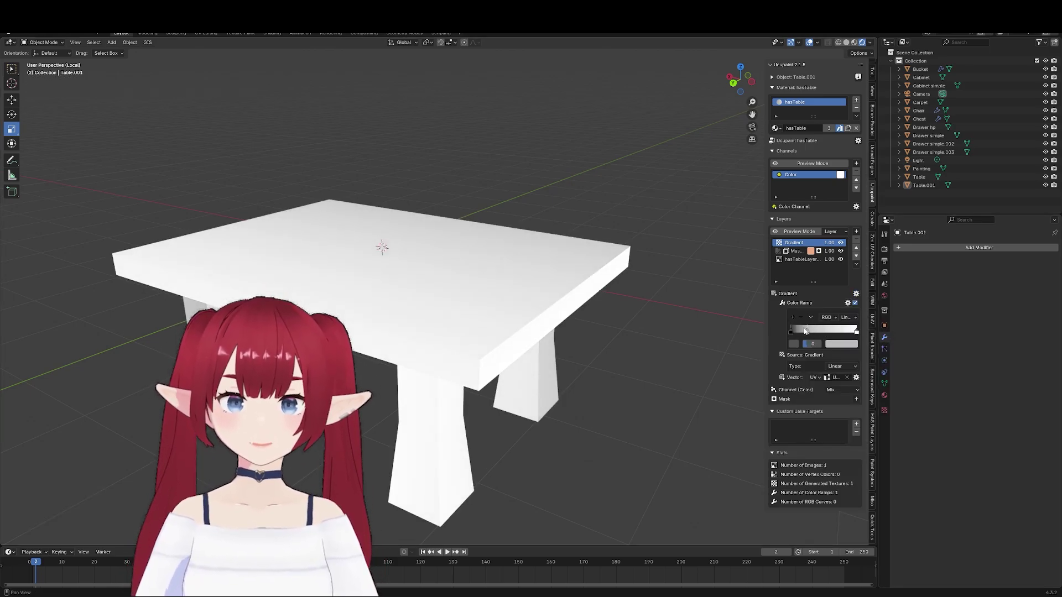
{"action": "left_click_drag", "start_coordinate": [833, 335], "coordinate": [836, 332]}
{"action": "left_click", "coordinate": [841, 390]}
{"action": "left_click", "coordinate": [843, 431]}
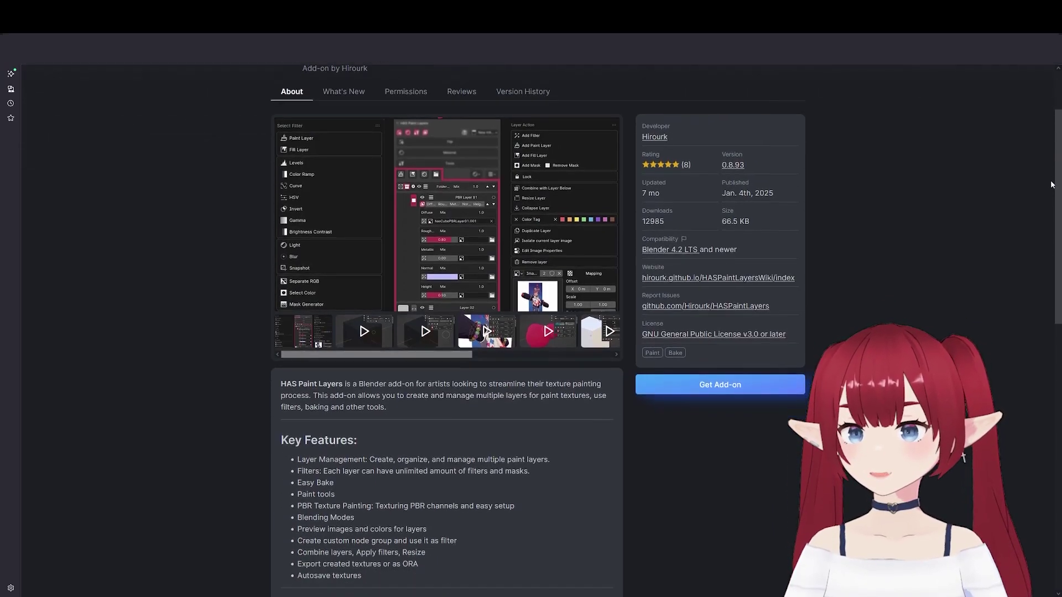
{"action": "scroll", "coordinate": [1047, 195], "scroll_direction": "down", "scroll_amount": 3}
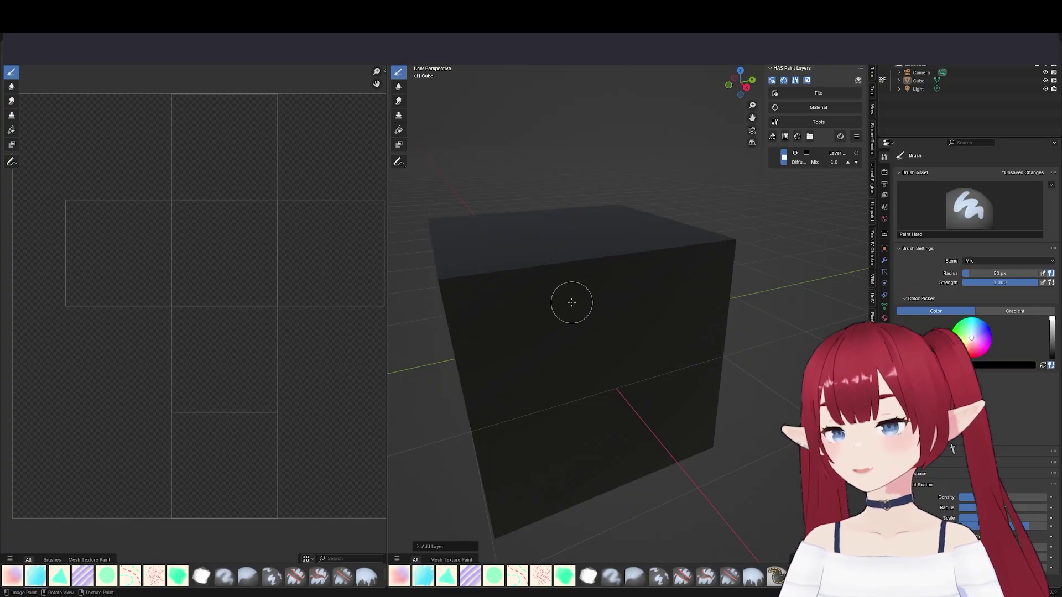
{"action": "middle_click_drag", "start_coordinate": [572, 302], "coordinate": [617, 298], "text": "shift"}
Step: Extend the white stroke across the cube and inspect the paint layer's colour ramp stops
{"action": "mouse_move", "coordinate": [625, 258]}
{"action": "left_mouse_down"}
{"action": "mouse_move", "coordinate": [556, 346]}
{"action": "mouse_move", "coordinate": [525, 426]}
{"action": "left_mouse_up"}
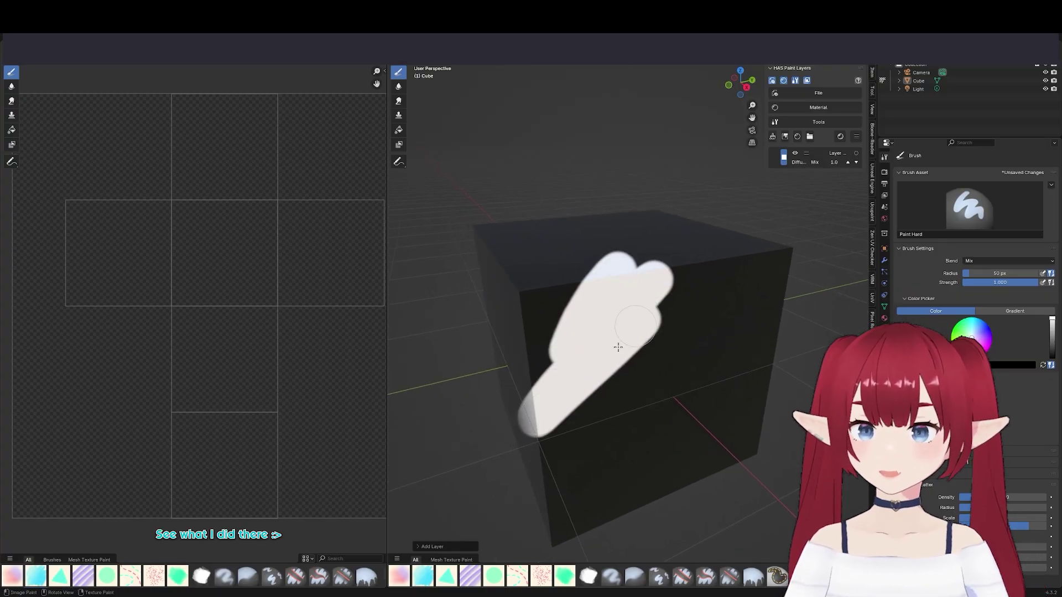
{"action": "middle_click_drag", "start_coordinate": [620, 343], "coordinate": [808, 157], "text": "shift"}
{"action": "left_click", "coordinate": [808, 155]}
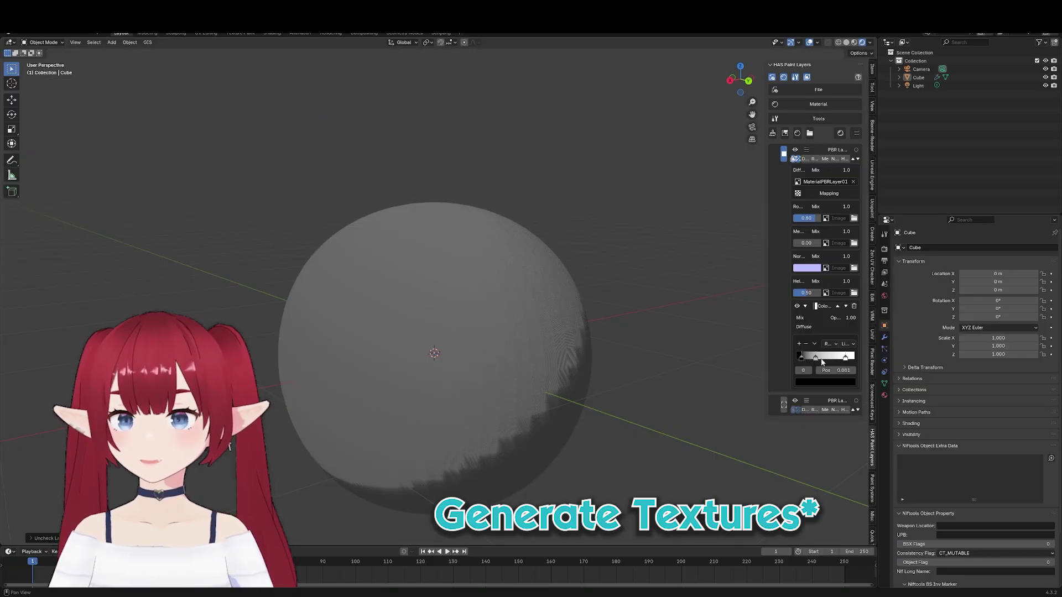
{"action": "left_click", "coordinate": [826, 362]}
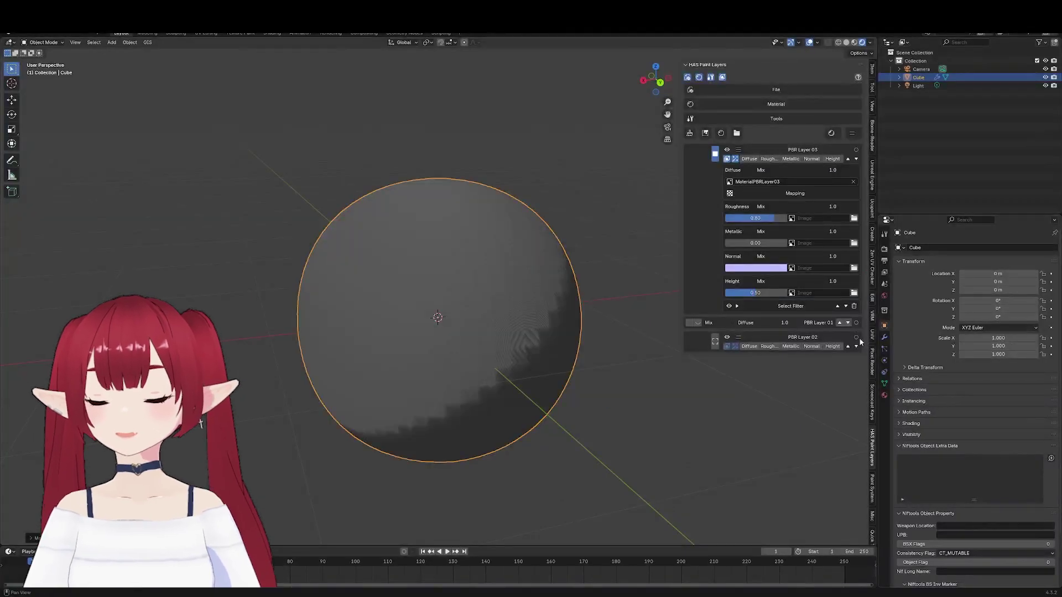
Step: Expand the top layer's PBR channels and lower its Height from 0.72 to 0.62
{"action": "left_click", "coordinate": [794, 307]}
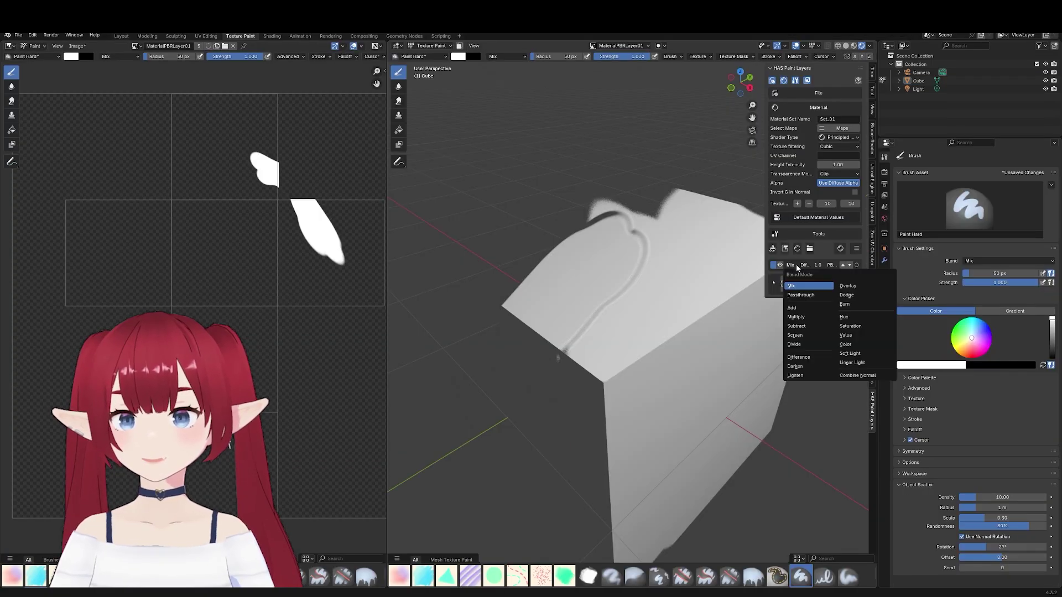
{"action": "left_click", "coordinate": [775, 270]}
{"action": "left_click", "coordinate": [856, 268]}
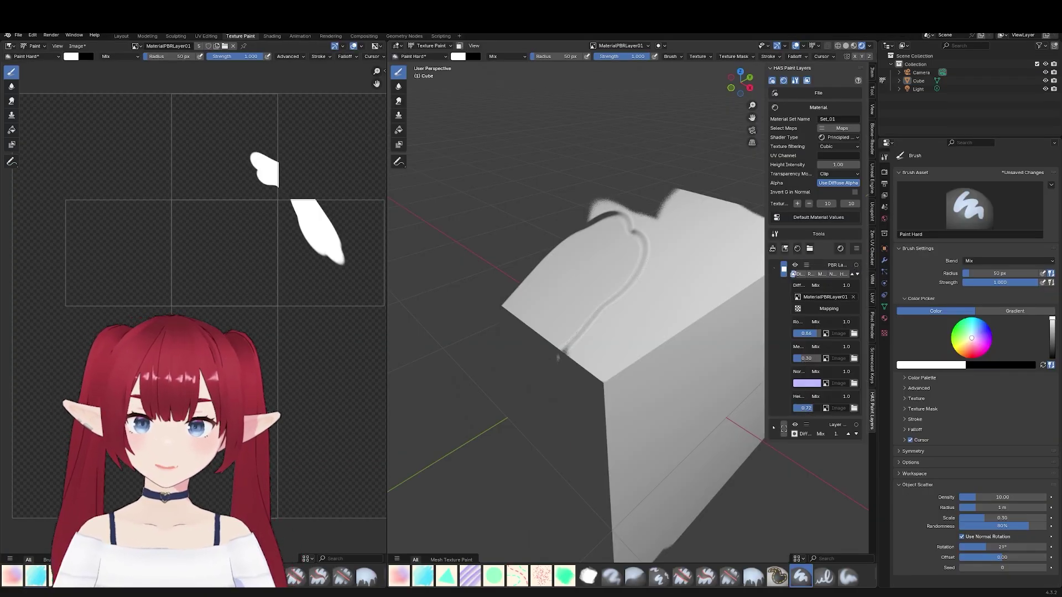
{"action": "left_click_drag", "start_coordinate": [808, 407], "coordinate": [801, 407]}
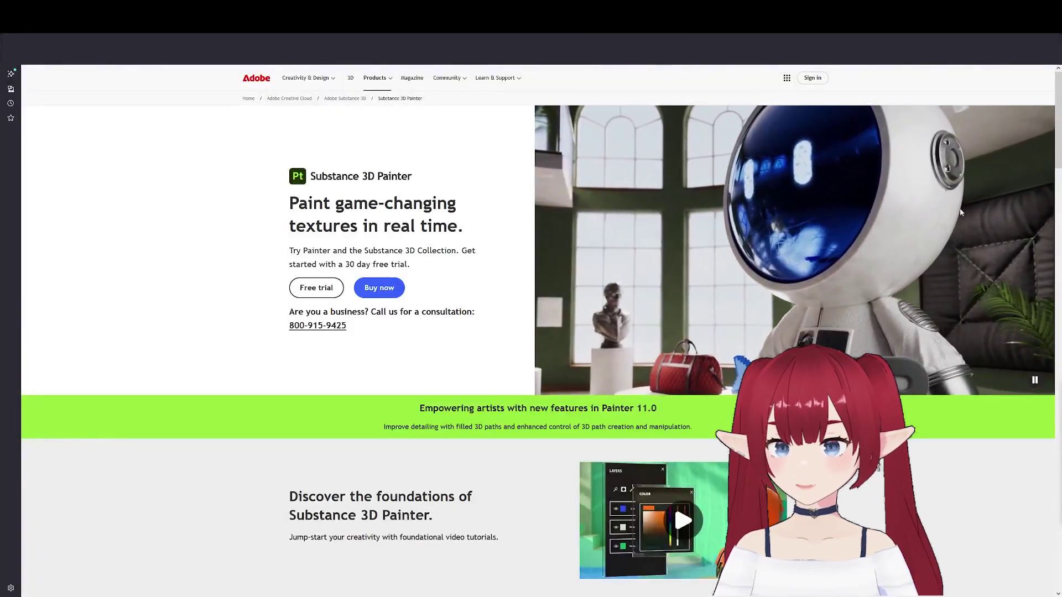
{"action": "scroll", "coordinate": [961, 212], "scroll_direction": "down", "scroll_amount": 5}
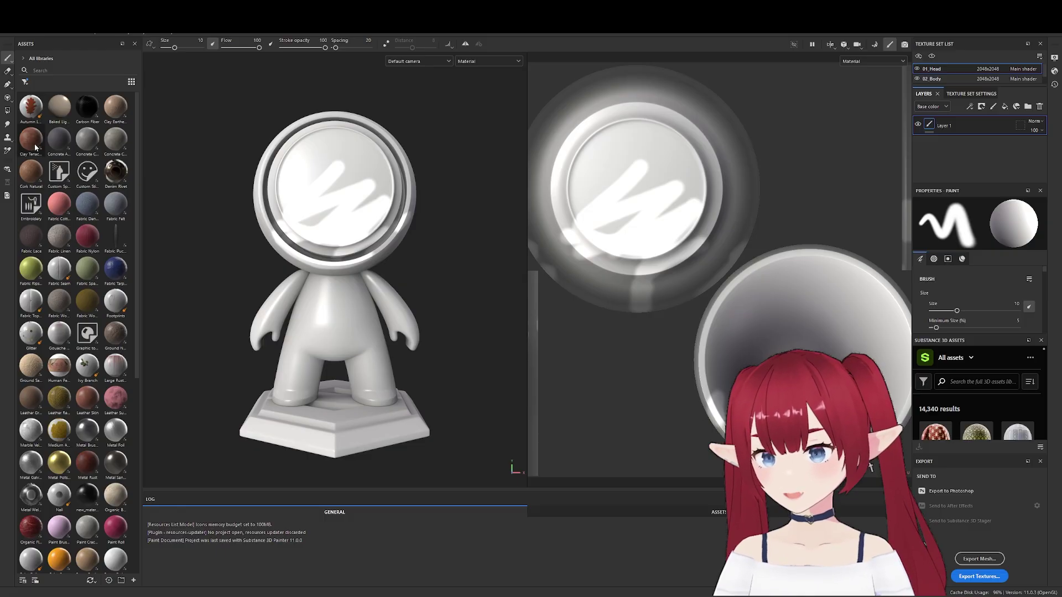
Step: Apply Clay Terracotta to the head and Wood Plain to the body, reducing Global Distortion
{"action": "left_click_drag", "start_coordinate": [35, 147], "coordinate": [323, 180]}
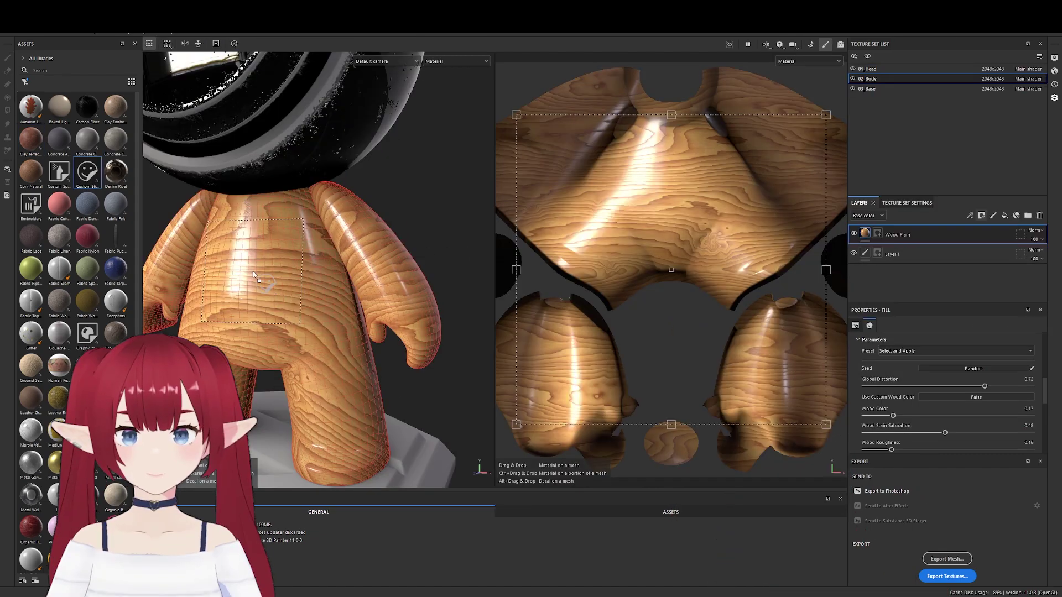
{"action": "mouse_move", "coordinate": [253, 271]}
{"action": "left_mouse_down"}
{"action": "mouse_move", "coordinate": [272, 276]}
{"action": "mouse_move", "coordinate": [264, 273]}
{"action": "left_mouse_up"}
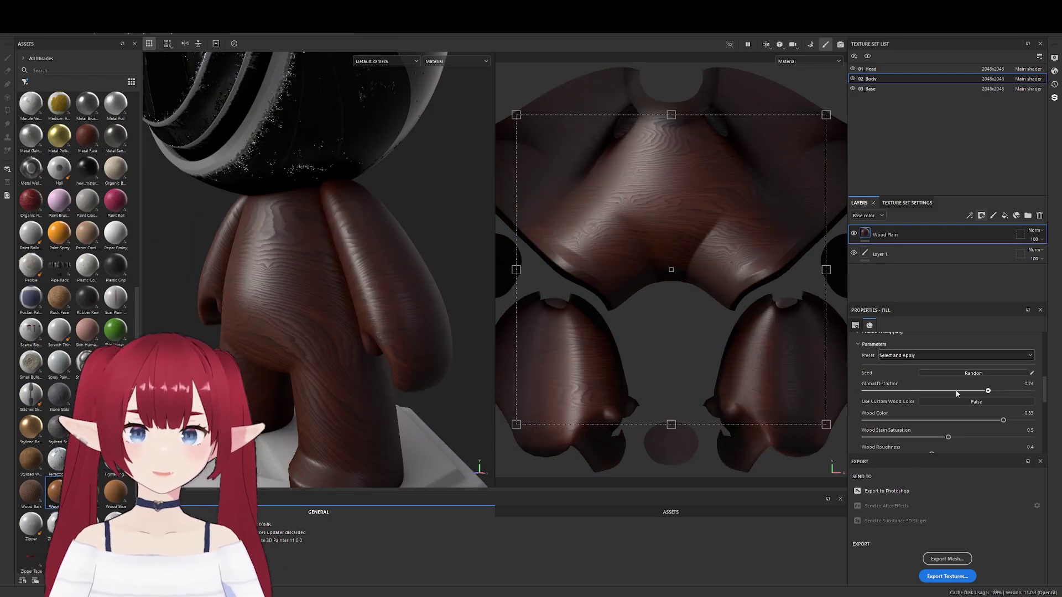
{"action": "mouse_move", "coordinate": [957, 393]}
{"action": "left_mouse_down"}
{"action": "mouse_move", "coordinate": [924, 393]}
{"action": "mouse_move", "coordinate": [977, 393]}
{"action": "left_mouse_up"}
Step: Choose the Warm Wood Type preset and lower Veins Density from 0.31 to 0.23
{"action": "left_click", "coordinate": [938, 356]}
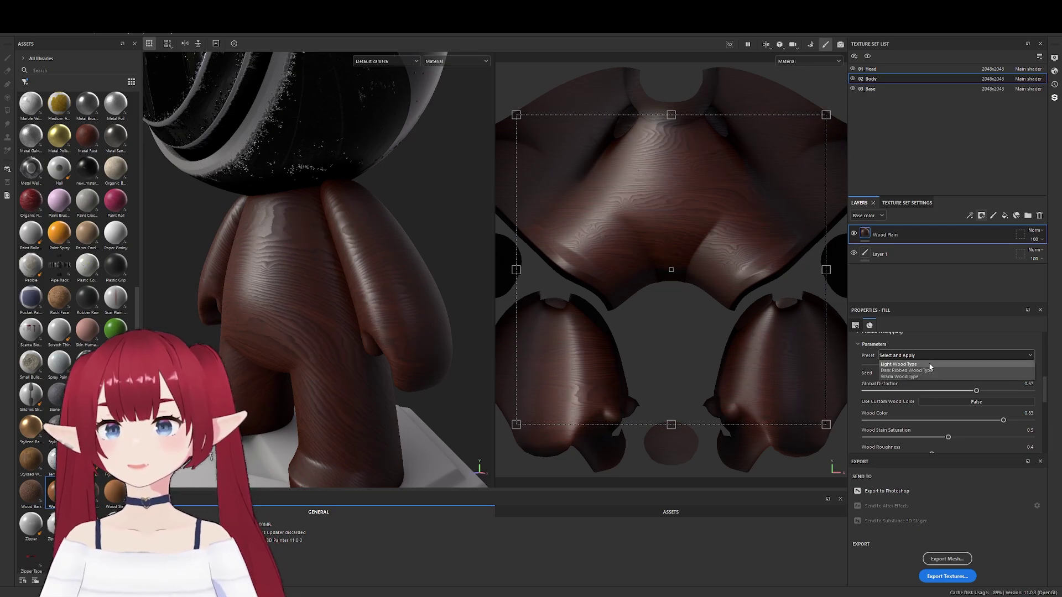
{"action": "left_click", "coordinate": [916, 377]}
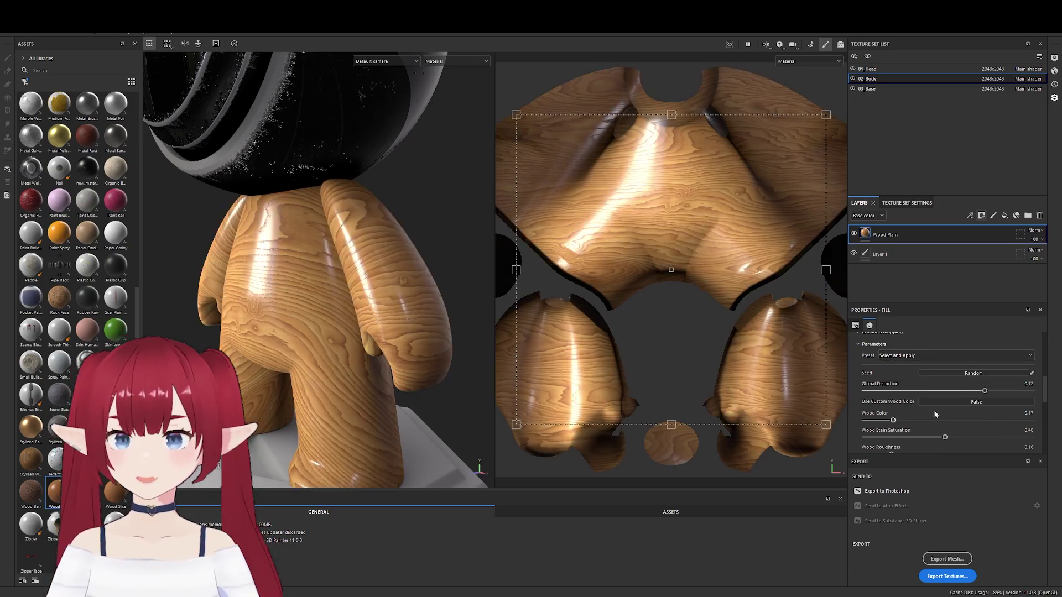
{"action": "scroll", "coordinate": [930, 386], "scroll_direction": "down", "scroll_amount": 3}
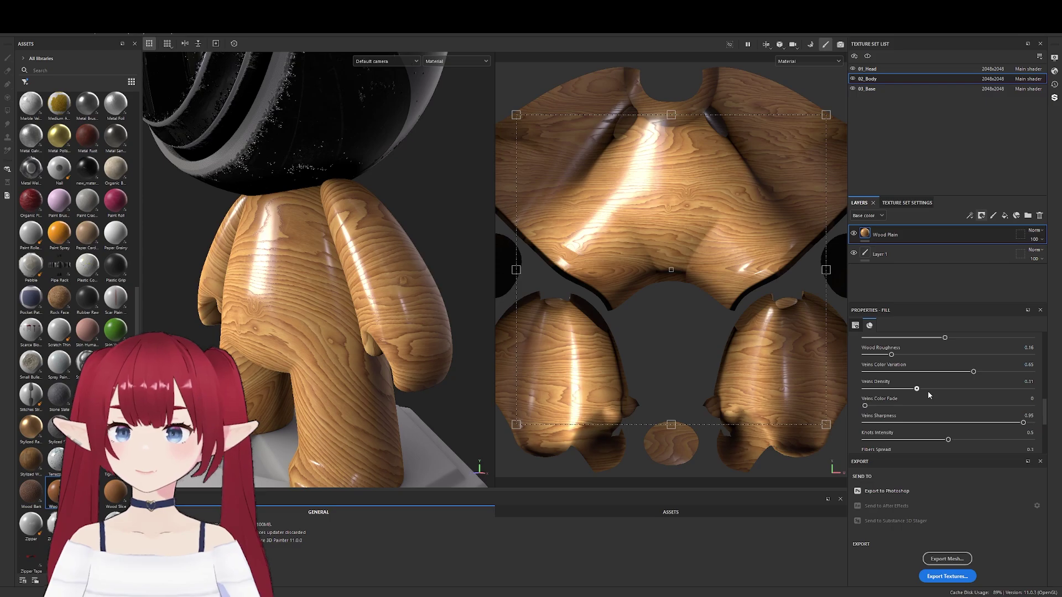
{"action": "left_click_drag", "start_coordinate": [928, 391], "coordinate": [897, 393]}
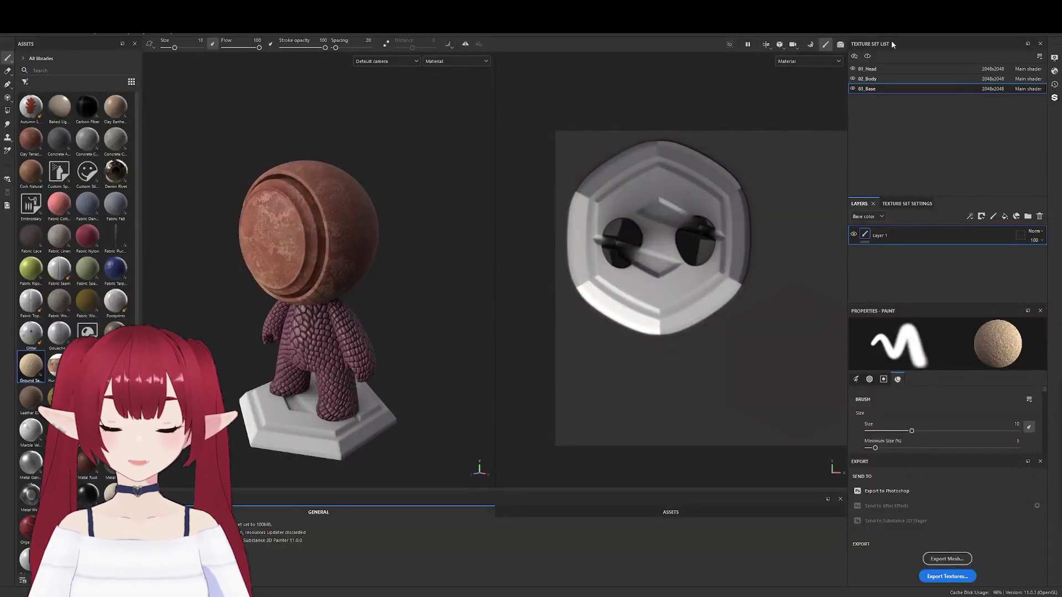
Step: Switch the viewport to Iray rendering to preview the mannequin
{"action": "left_click", "coordinate": [839, 45]}
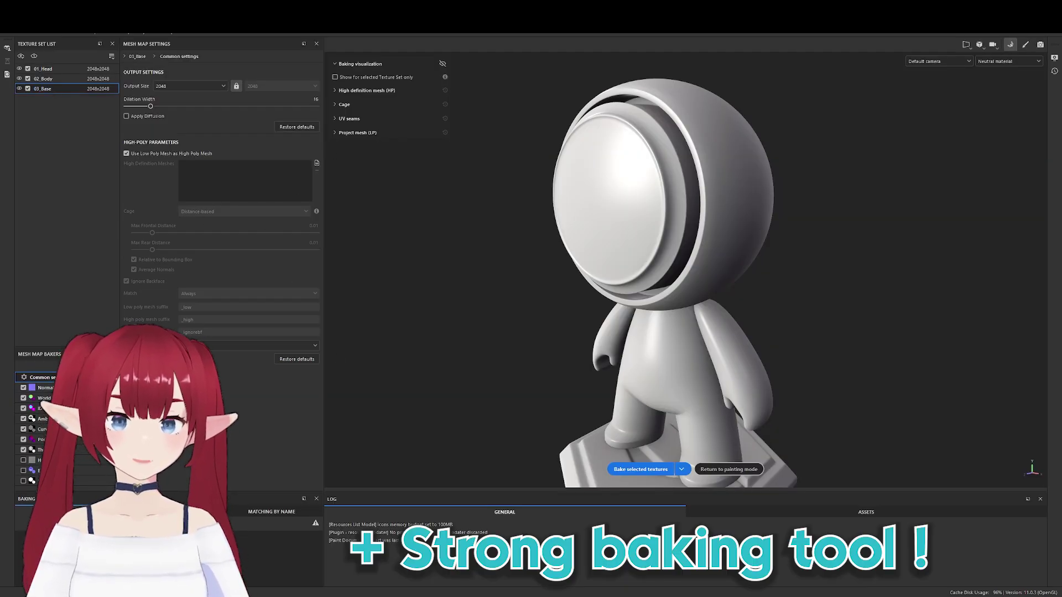
Step: Enlarge the brush from 8 px to 87 px and paint broad orange strokes across the tabletop
{"action": "left_click", "coordinate": [627, 470]}
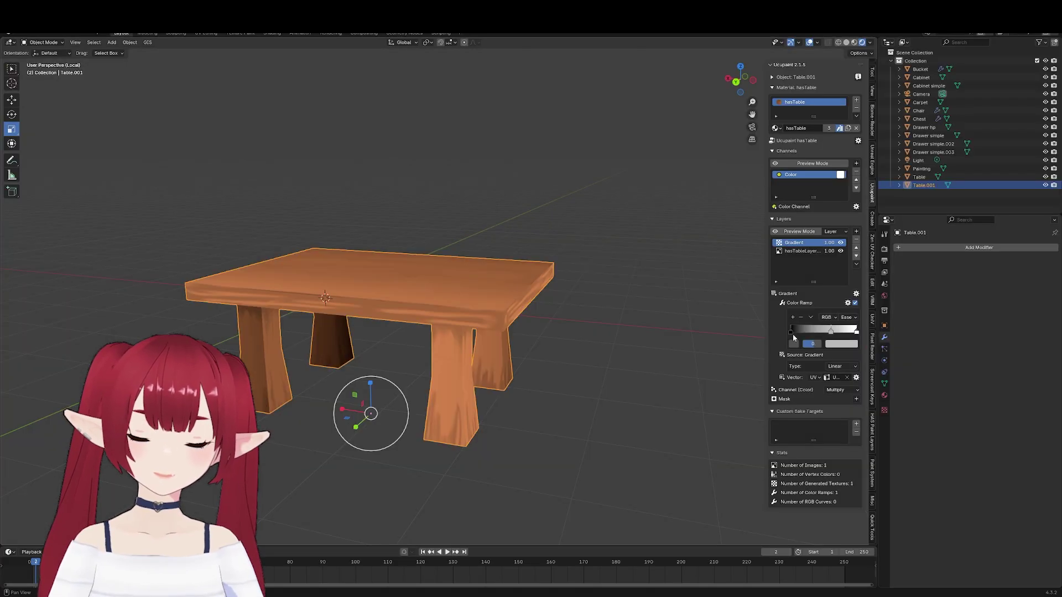
{"action": "left_click", "coordinate": [849, 318]}
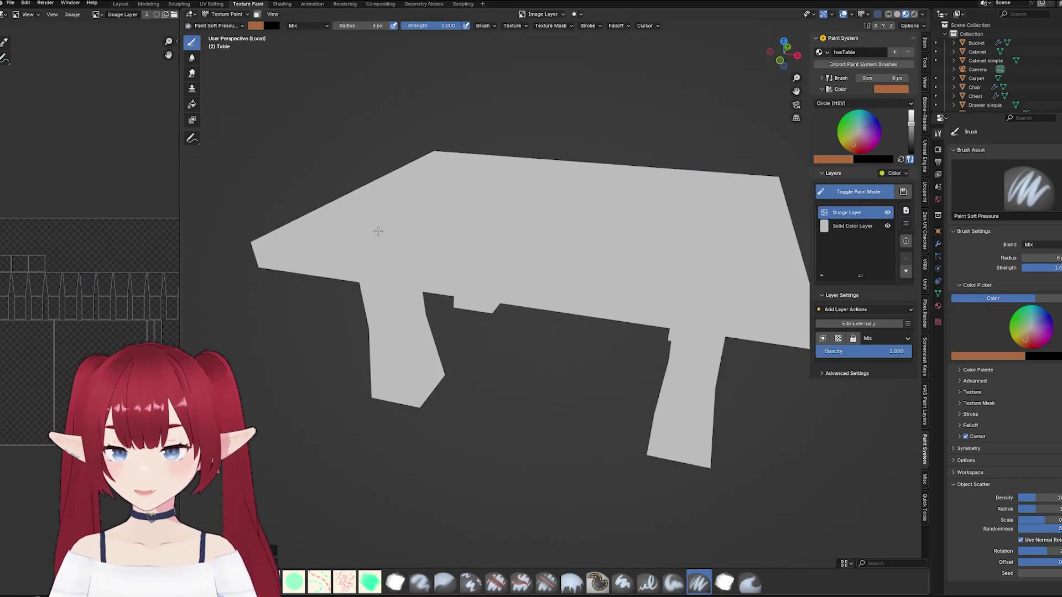
{"action": "mouse_move", "coordinate": [378, 231]}
{"action": "left_mouse_down"}
{"action": "mouse_move", "coordinate": [475, 209]}
{"action": "mouse_move", "coordinate": [310, 272]}
{"action": "left_mouse_up"}
{"action": "key", "text": "f"}
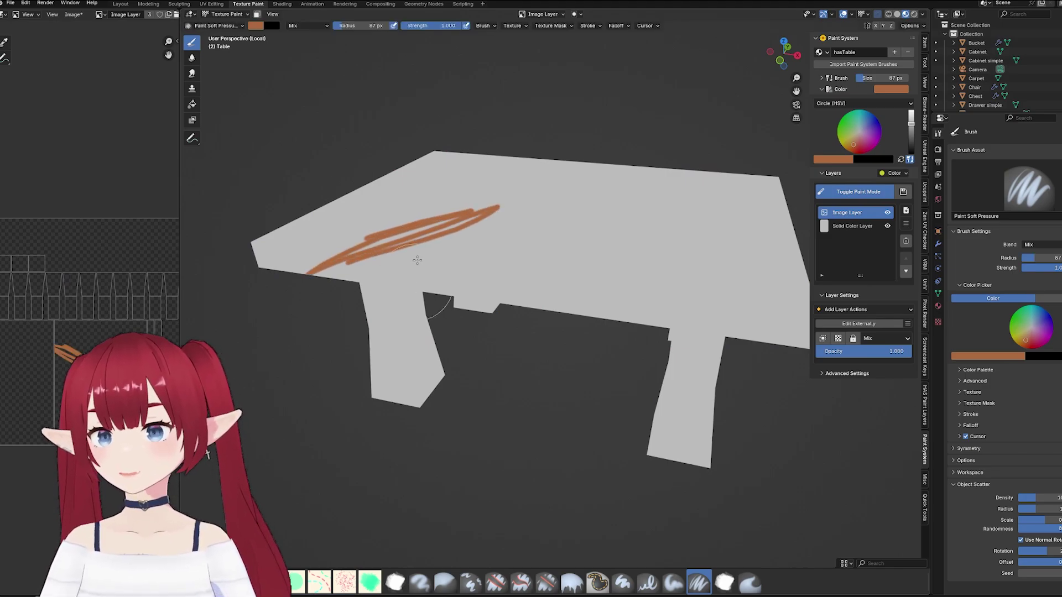
{"action": "mouse_move", "coordinate": [418, 260]}
{"action": "left_mouse_down"}
{"action": "mouse_move", "coordinate": [474, 221]}
{"action": "mouse_move", "coordinate": [771, 308]}
{"action": "mouse_move", "coordinate": [688, 302]}
{"action": "left_mouse_up"}
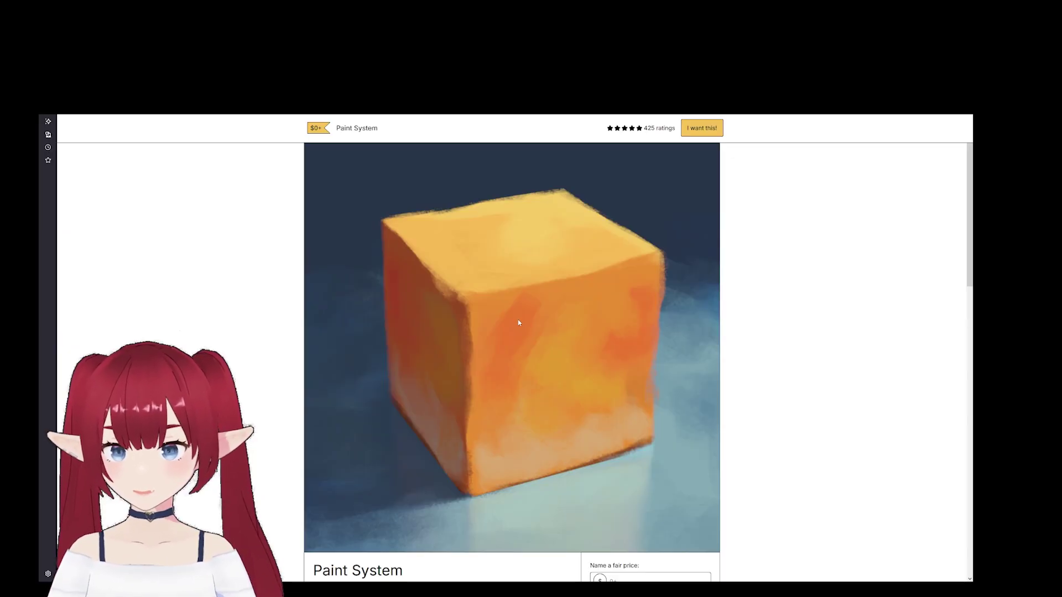
{"action": "scroll", "coordinate": [518, 322], "scroll_direction": "down", "scroll_amount": 12}
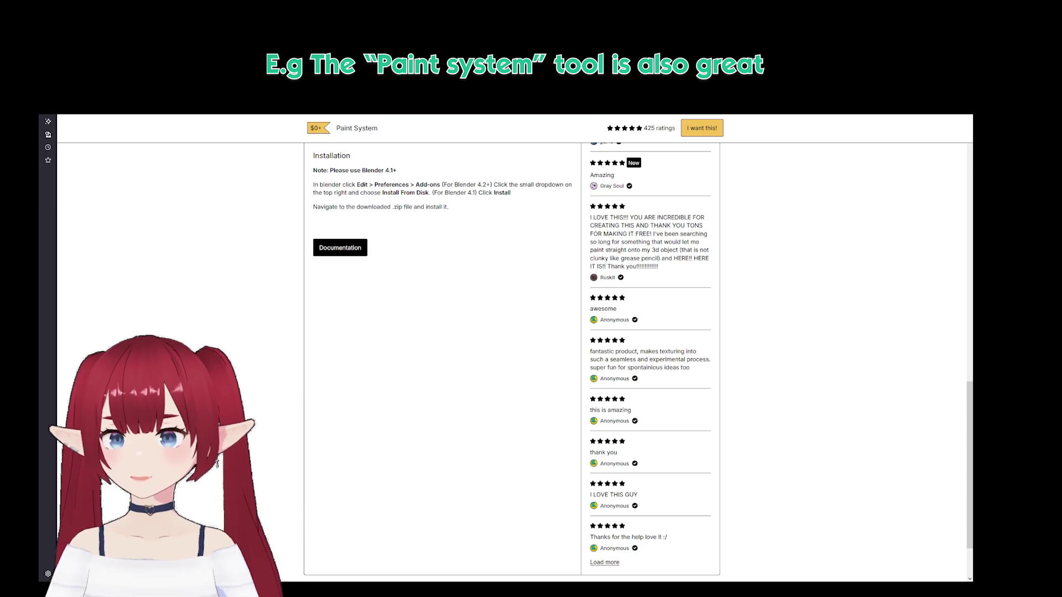
{"action": "scroll", "coordinate": [410, 370], "scroll_direction": "up", "scroll_amount": 12}
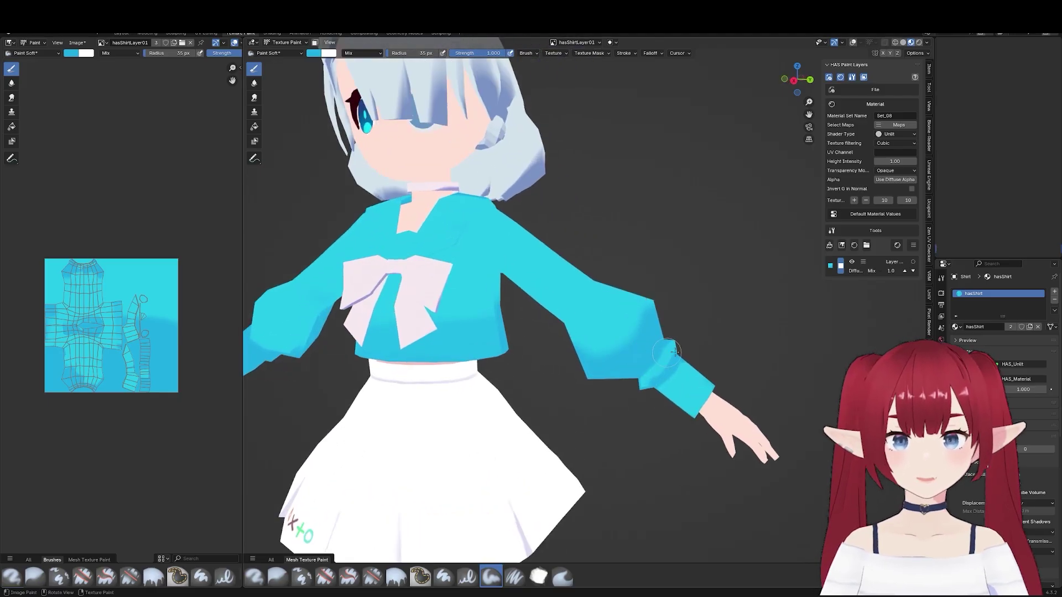
Step: Enlarge the brush radius to 76 px and bring the shirt and sleeve into close view
{"action": "key", "text": "f"}
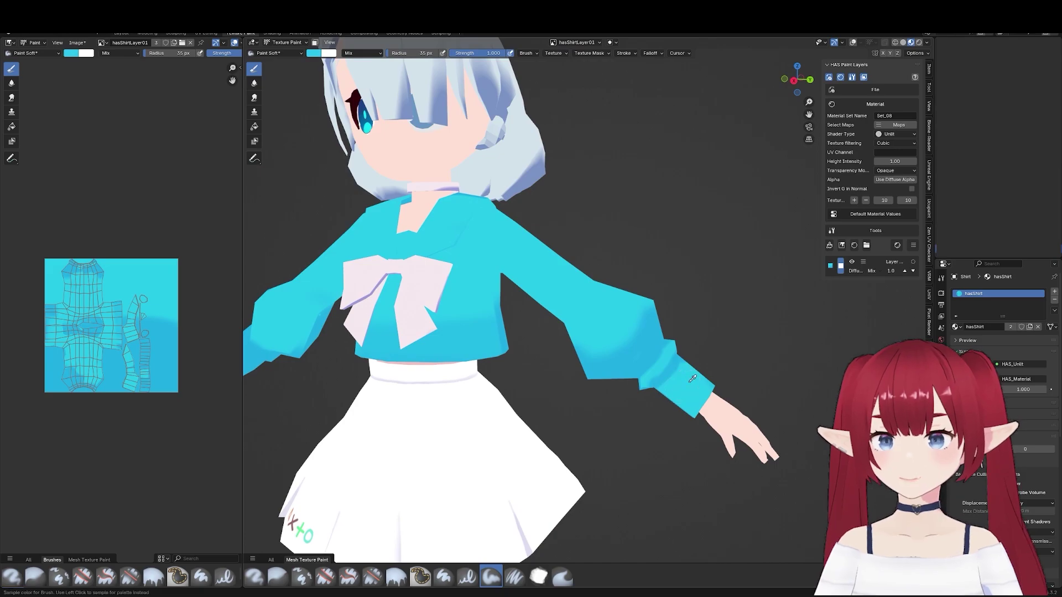
{"action": "middle_click_drag", "start_coordinate": [691, 387], "coordinate": [797, 464]}
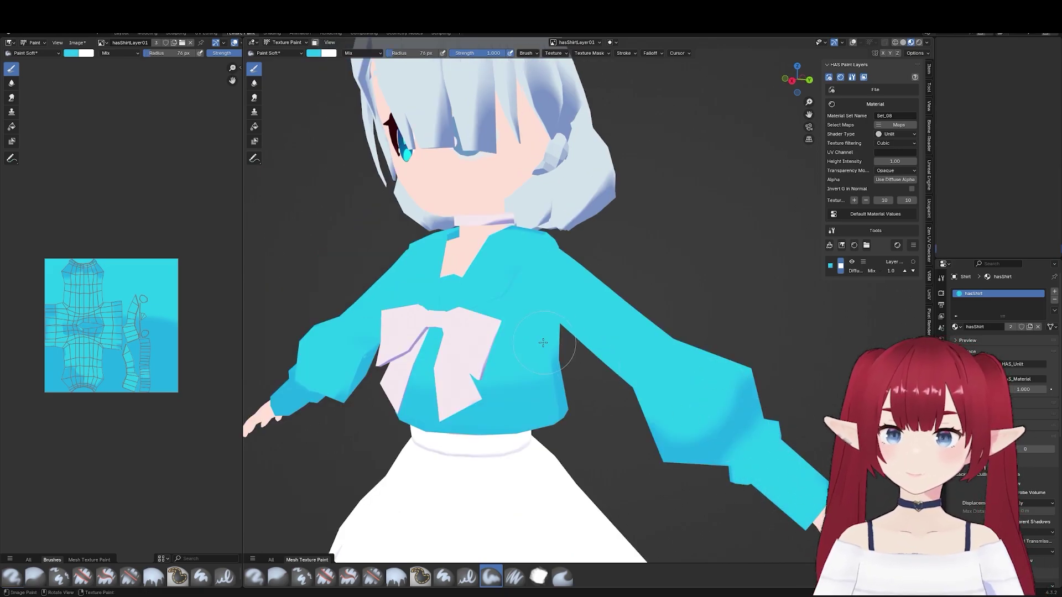
{"action": "middle_click_drag", "start_coordinate": [543, 343], "coordinate": [603, 345], "text": "shift"}
{"action": "scroll", "coordinate": [636, 354], "scroll_direction": "up", "scroll_amount": 2}
Step: Sample the shirt colour for the brush and set its radius to 12 px
{"action": "key", "text": "s"}
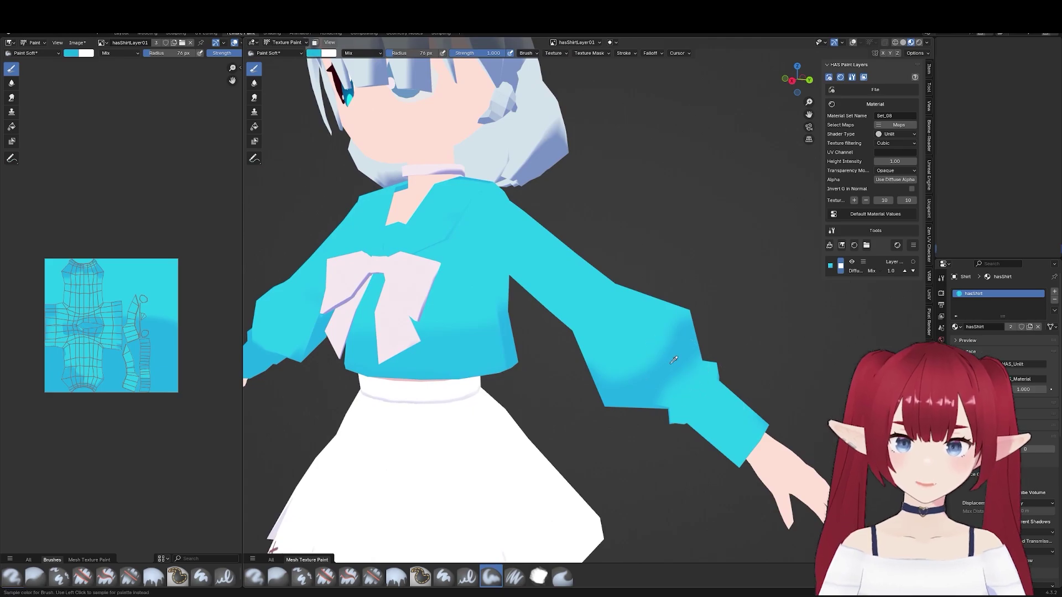
{"action": "key", "text": "f"}
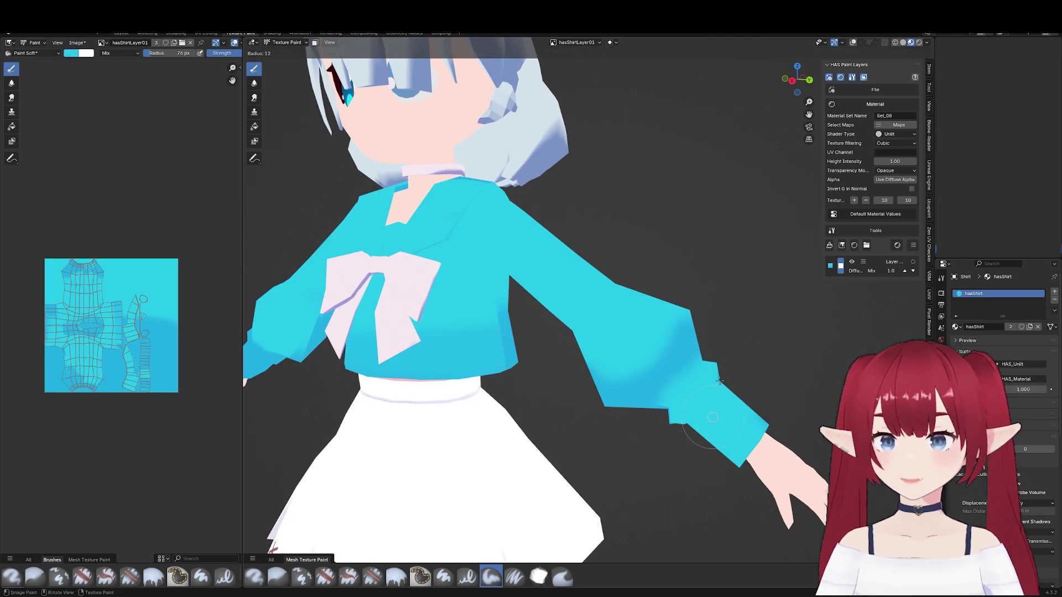
{"action": "left_click", "coordinate": [719, 381]}
{"action": "middle_click_drag", "start_coordinate": [700, 402], "coordinate": [703, 383]}
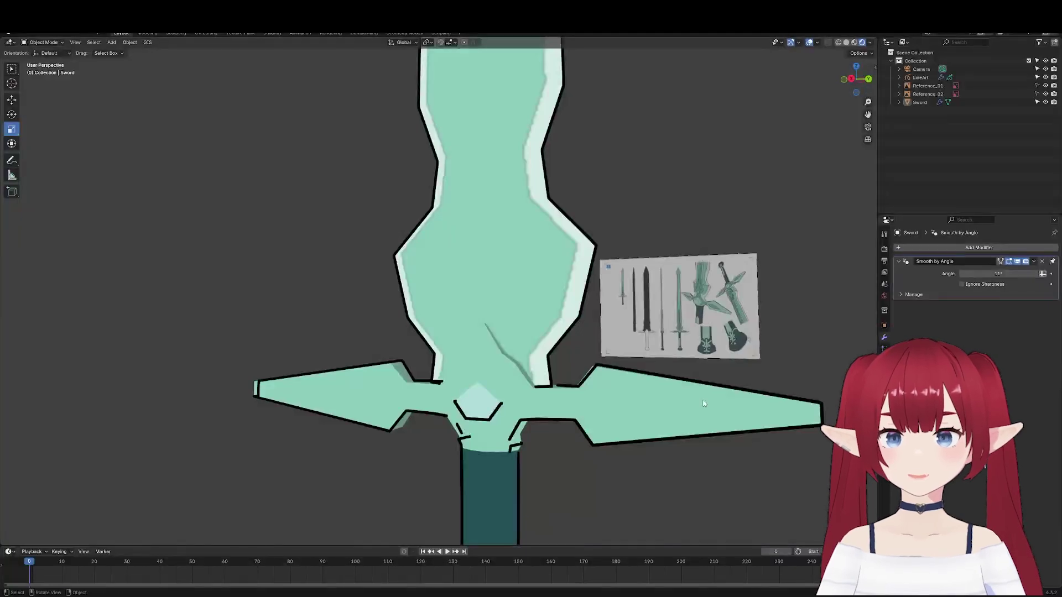
Step: Frame the sword's crossguard and paint a thin dark line down the blade just above it
{"action": "scroll", "coordinate": [704, 403], "scroll_direction": "down", "scroll_amount": 5}
{"action": "middle_click_drag", "start_coordinate": [703, 403], "coordinate": [529, 364]}
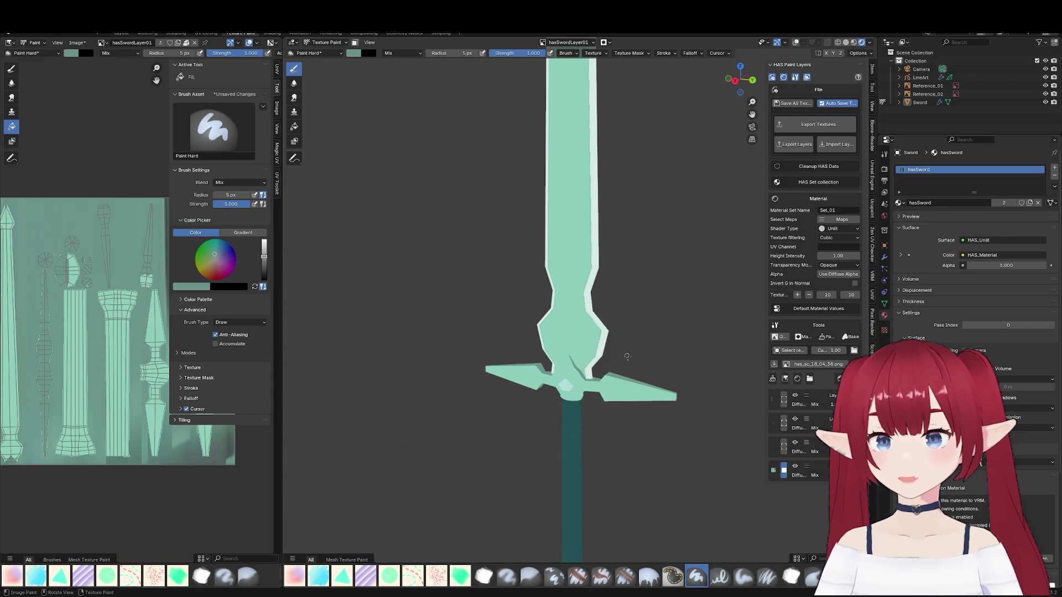
{"action": "scroll", "coordinate": [567, 267], "scroll_direction": "up", "scroll_amount": 5}
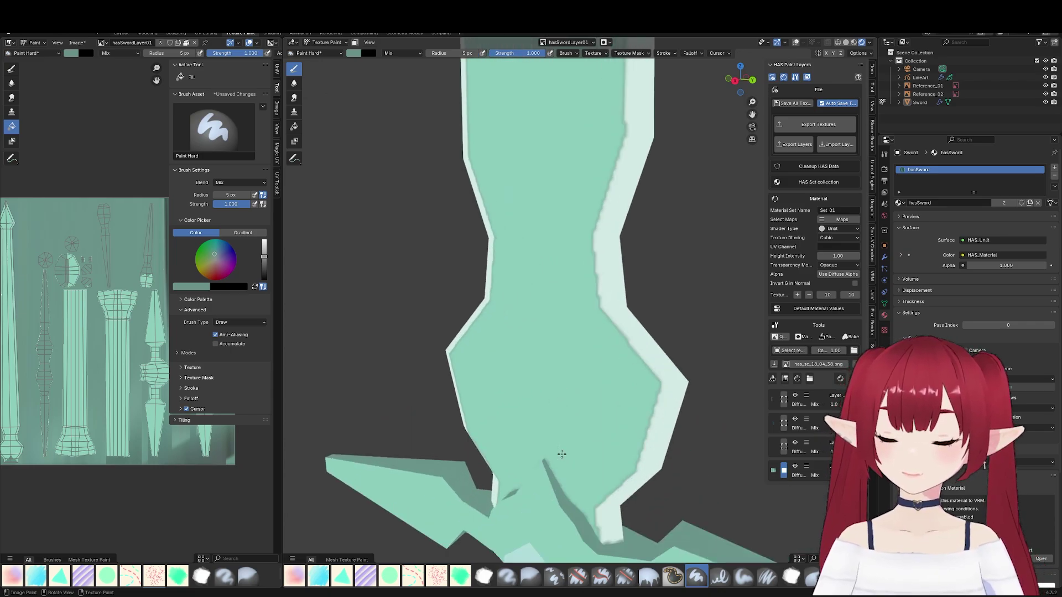
{"action": "middle_click_drag", "start_coordinate": [567, 266], "coordinate": [565, 345]}
{"action": "left_click_drag", "start_coordinate": [556, 213], "coordinate": [590, 297]}
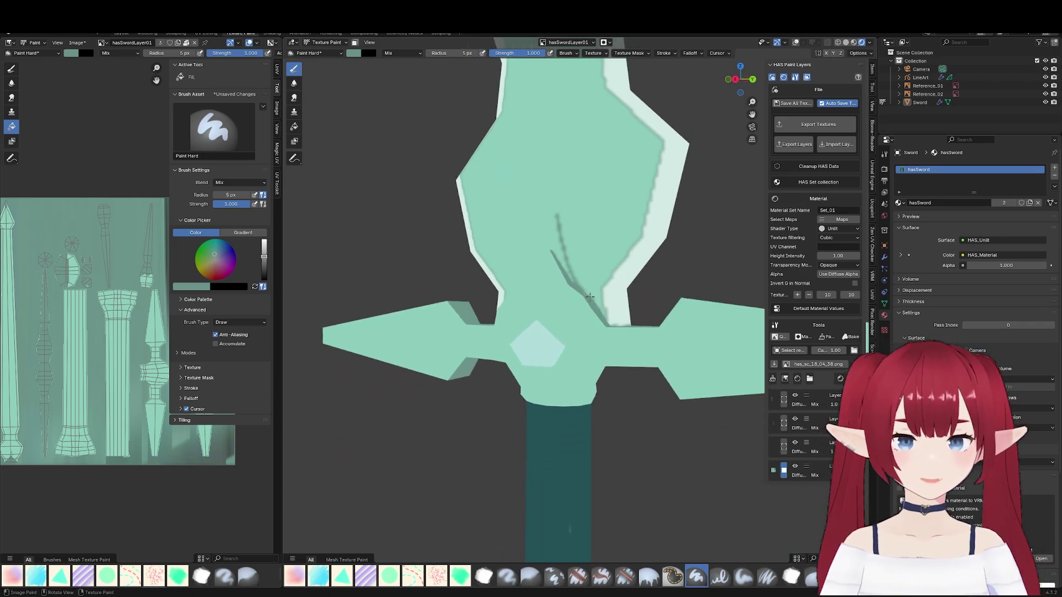
{"action": "middle_click_drag", "start_coordinate": [567, 256], "coordinate": [591, 245]}
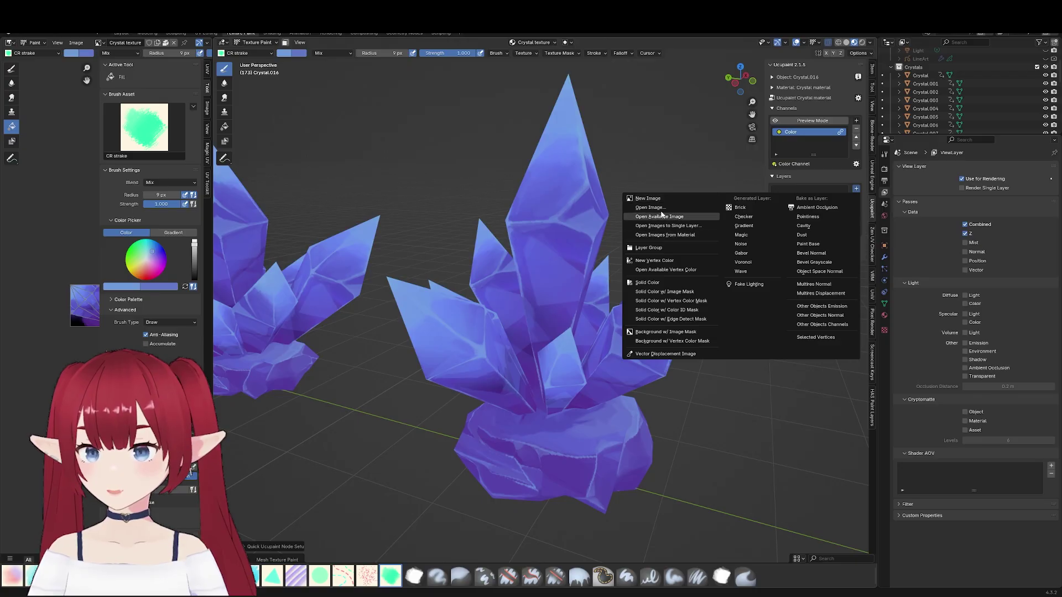
Step: Add a new image paint layer named Crystal material Layer and paint a short stroke on the crystal
{"action": "left_click", "coordinate": [656, 203]}
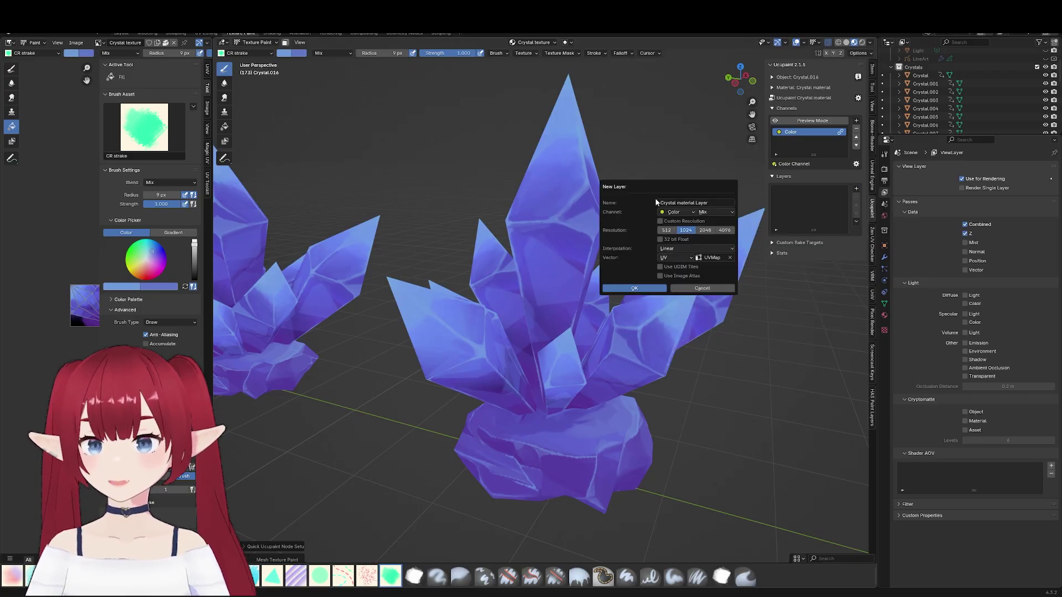
{"action": "left_click", "coordinate": [625, 288]}
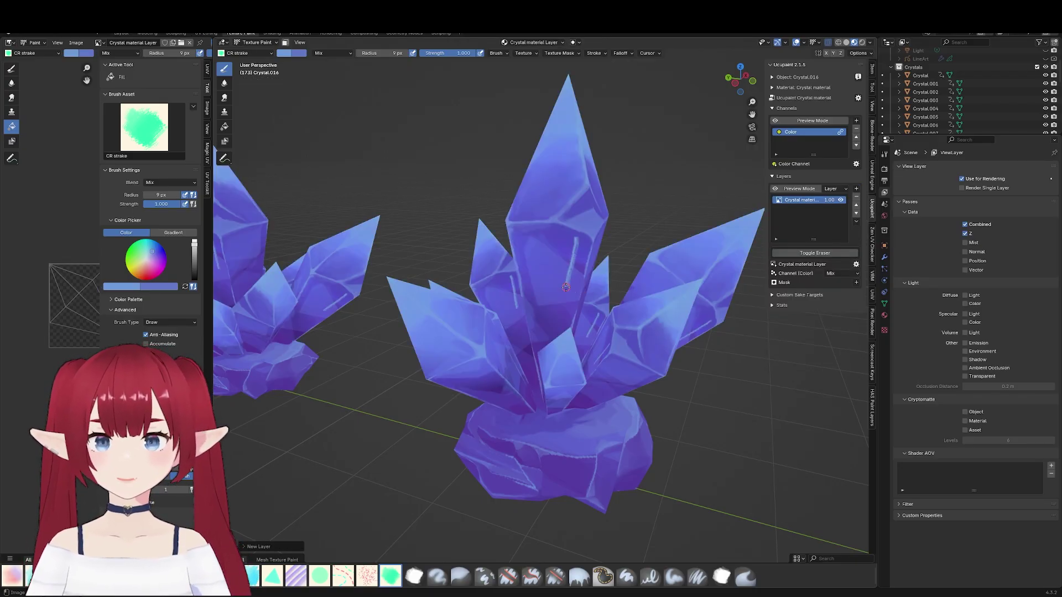
{"action": "left_click_drag", "start_coordinate": [569, 269], "coordinate": [570, 230]}
{"action": "scroll", "coordinate": [578, 216], "scroll_direction": "up", "scroll_amount": 2}
{"action": "middle_click_drag", "start_coordinate": [577, 216], "coordinate": [563, 294], "text": "shift"}
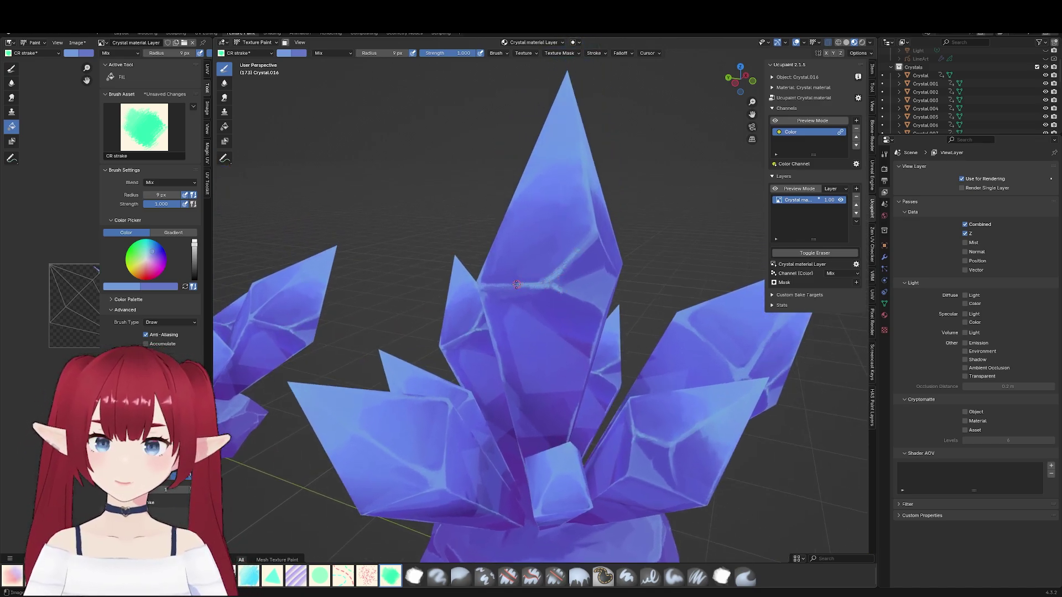
Step: Switch to the Smear brush and orbit up to view the second crystal cluster
{"action": "left_click", "coordinate": [225, 99]}
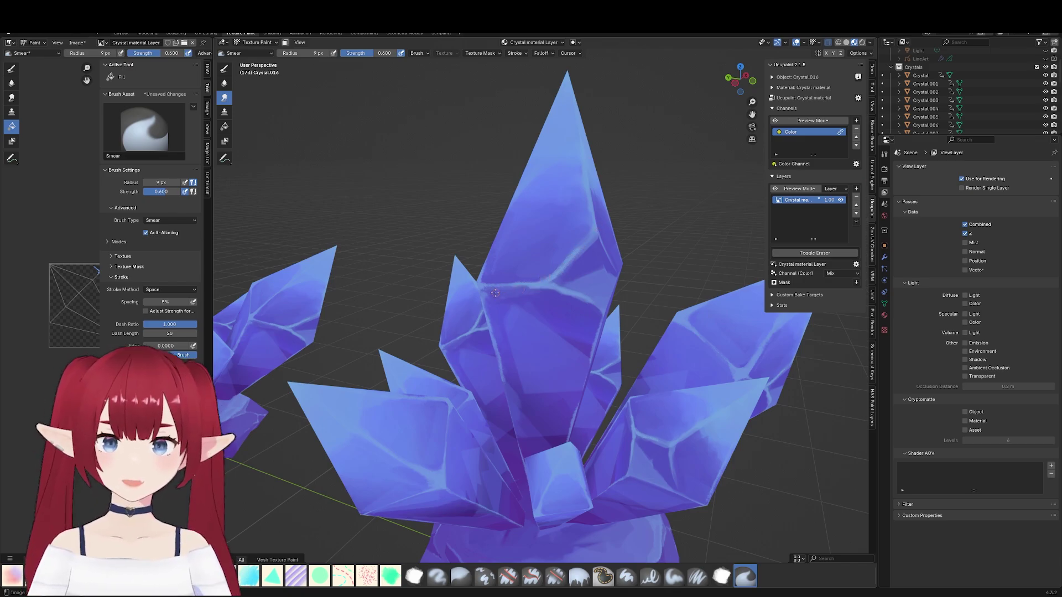
{"action": "scroll", "coordinate": [495, 293], "scroll_direction": "down", "scroll_amount": 4}
{"action": "middle_click_drag", "start_coordinate": [496, 293], "coordinate": [582, 241]}
{"action": "scroll", "coordinate": [583, 241], "scroll_direction": "up", "scroll_amount": 2}
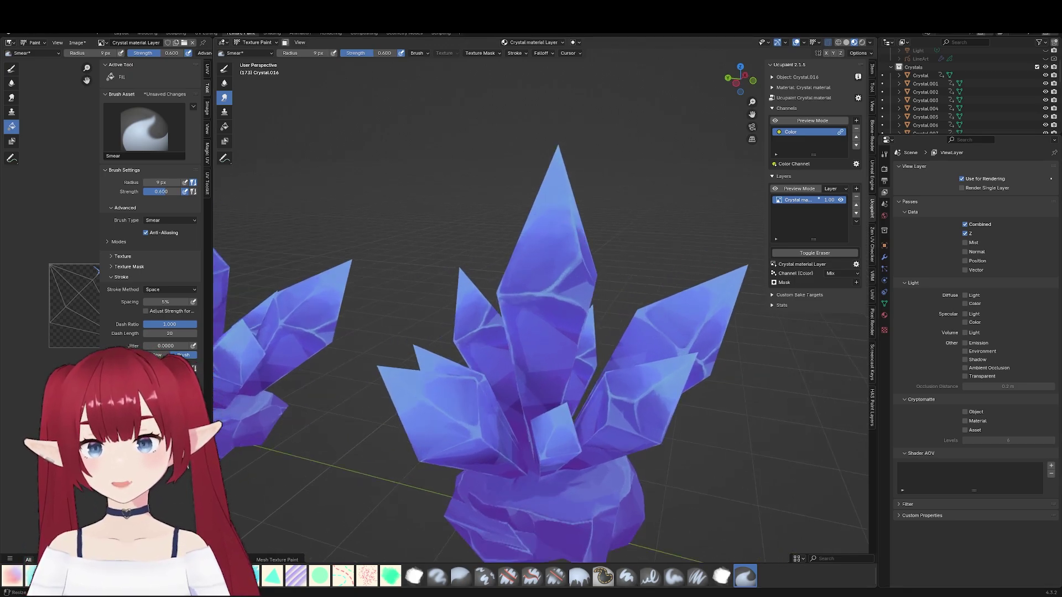
{"action": "scroll", "coordinate": [725, 342], "scroll_direction": "down", "scroll_amount": 2}
{"action": "middle_click_drag", "start_coordinate": [725, 342], "coordinate": [693, 344]}
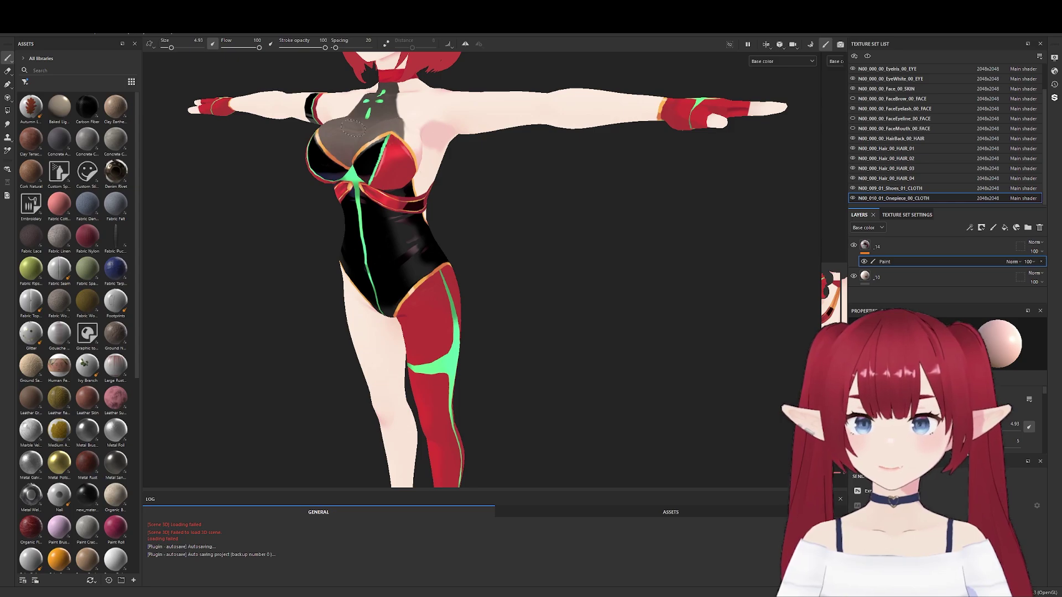
Step: Switch the brush from Smudge to the Eraser tool
{"action": "key", "text": "5"}
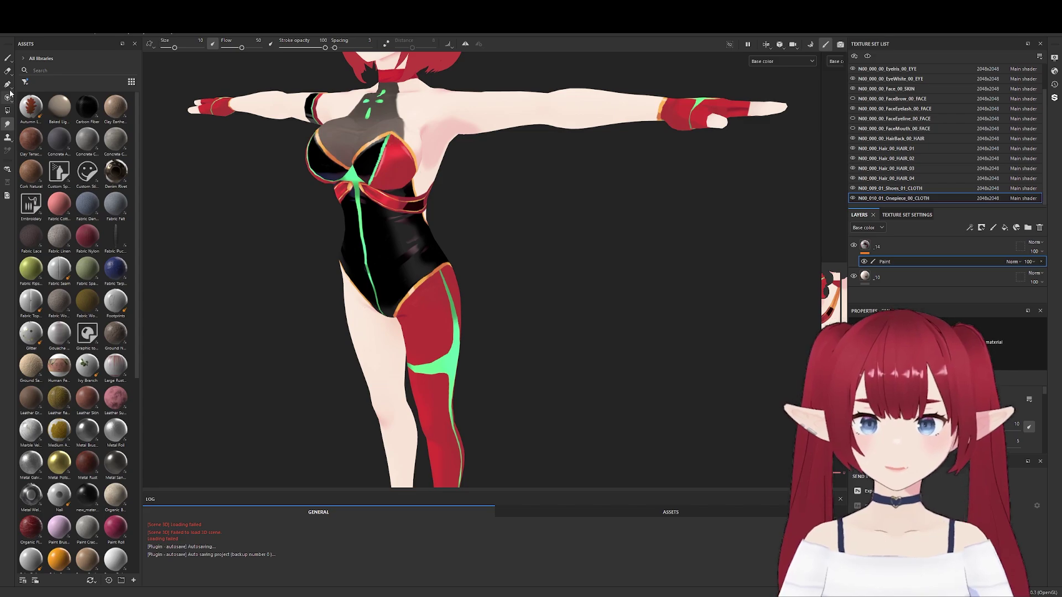
{"action": "left_click", "coordinate": [8, 71]}
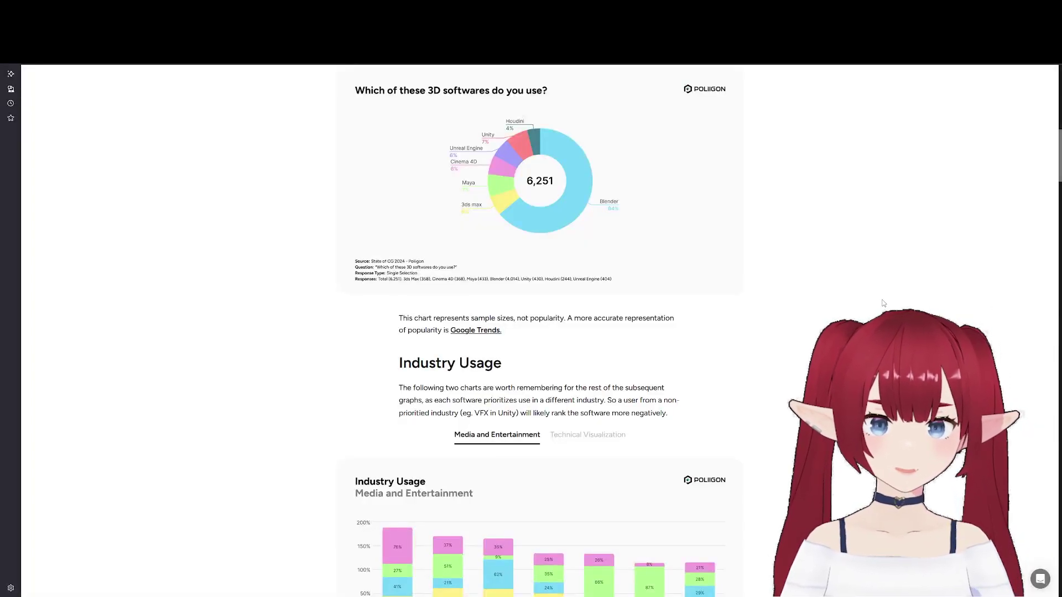
Step: Scroll the State of CG survey past the 3D software pie chart to Industry Usage
{"action": "scroll", "coordinate": [883, 303], "scroll_direction": "down", "scroll_amount": 3}
{"action": "scroll", "coordinate": [883, 303], "scroll_direction": "down", "scroll_amount": 3}
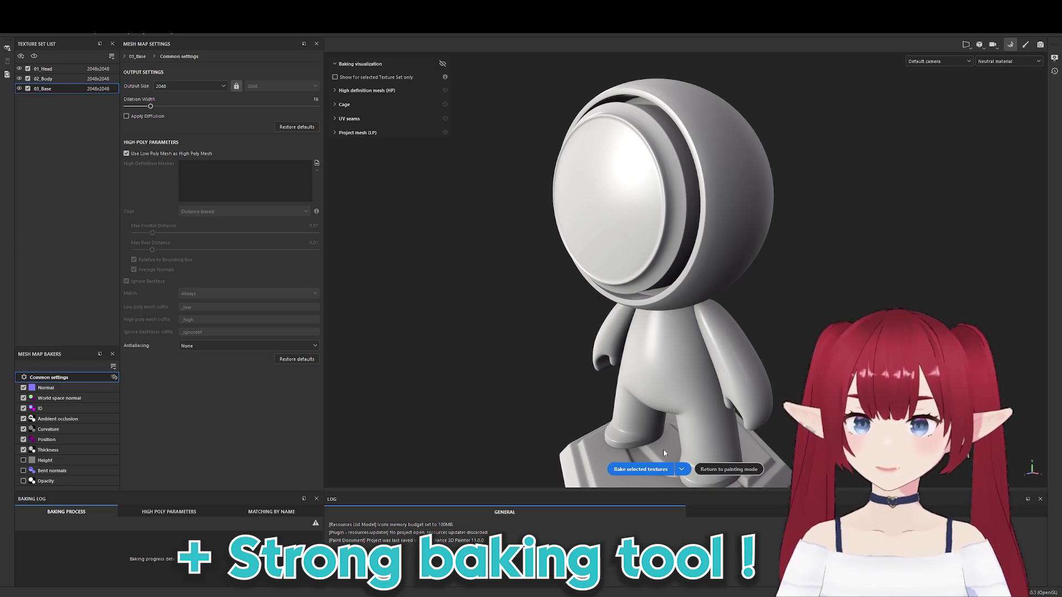
Step: Bake mesh maps for the selected textures, view Adobe's Students & Teachers pricing, and orbit the model
{"action": "left_click", "coordinate": [627, 469]}
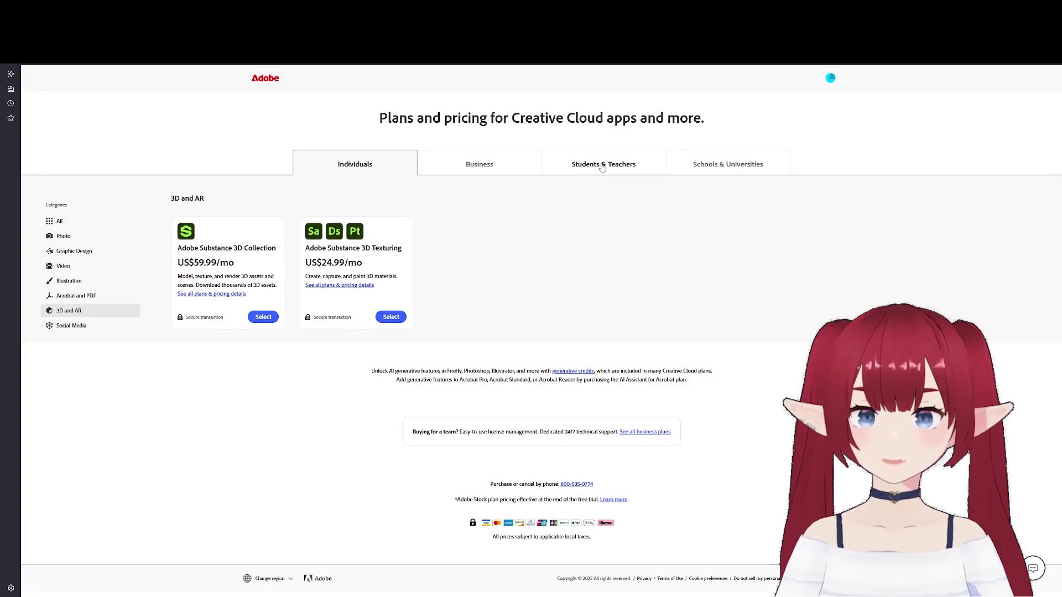
{"action": "left_click", "coordinate": [602, 168]}
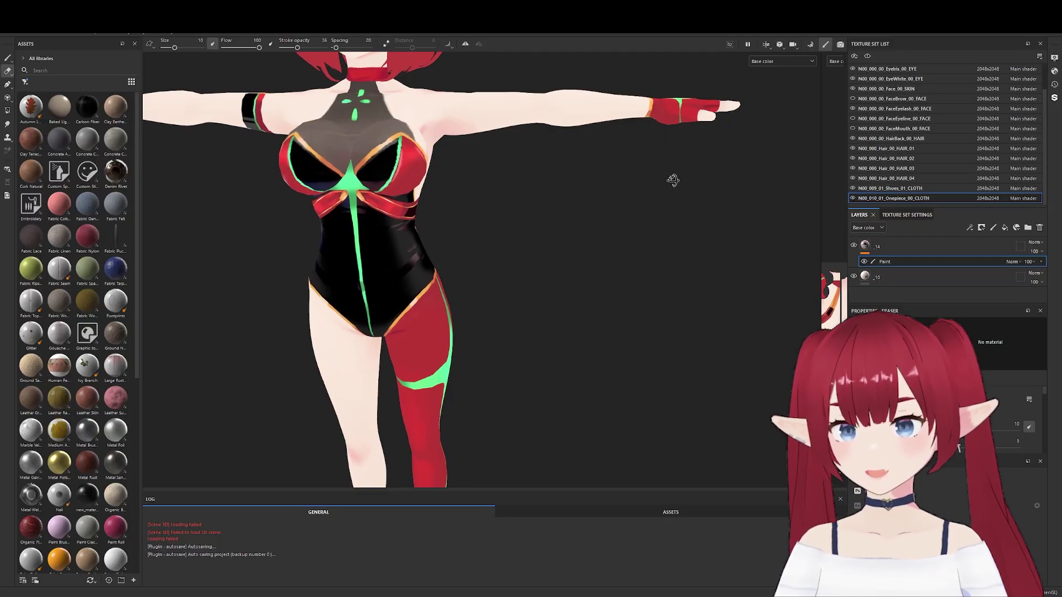
{"action": "mouse_move", "coordinate": [673, 178]}
{"action": "left_mouse_down", "text": "alt"}
{"action": "mouse_move", "coordinate": [565, 182]}
{"action": "mouse_move", "coordinate": [576, 221]}
{"action": "left_mouse_up", "text": "alt"}
{"action": "scroll", "coordinate": [564, 183], "scroll_direction": "up", "scroll_amount": 3}
{"action": "scroll", "coordinate": [533, 214], "scroll_direction": "down", "scroll_amount": 3}
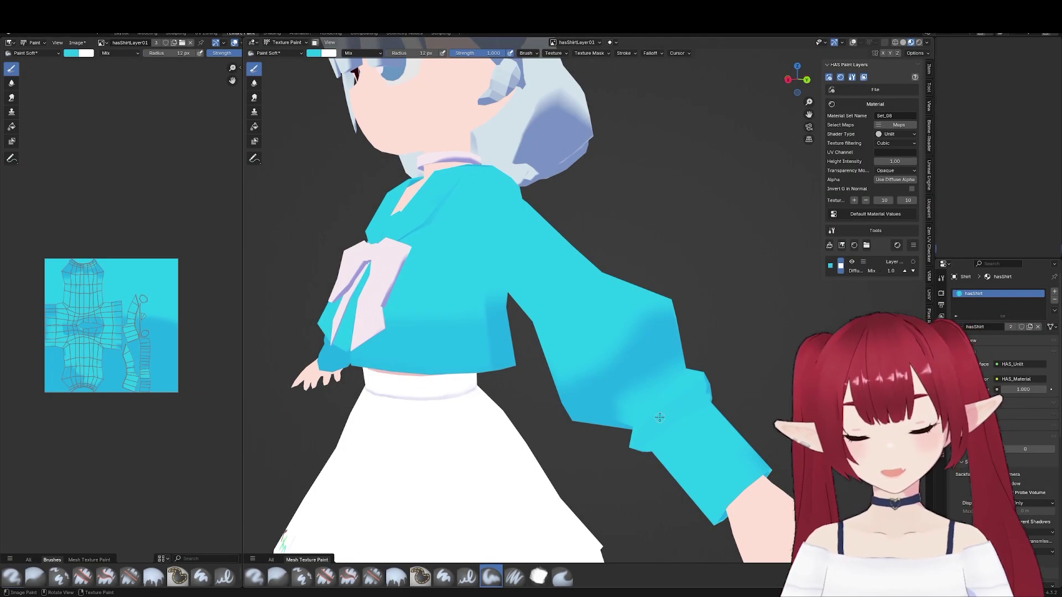
Step: Resize the brush radius to 35 px and orbit around the character
{"action": "key", "text": "f"}
{"action": "left_click", "coordinate": [632, 386]}
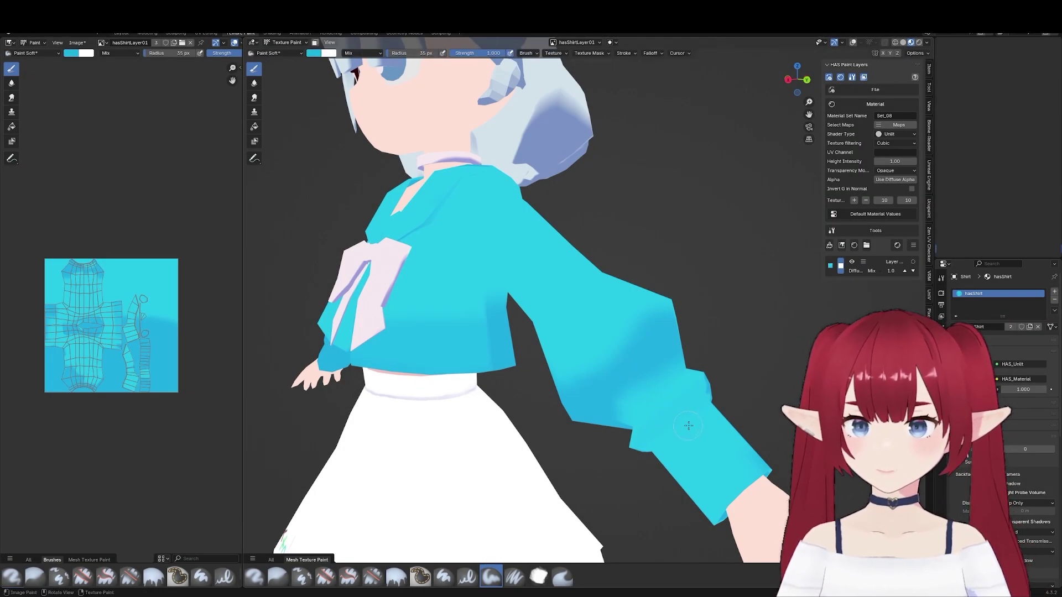
{"action": "middle_click_drag", "start_coordinate": [717, 387], "coordinate": [742, 409]}
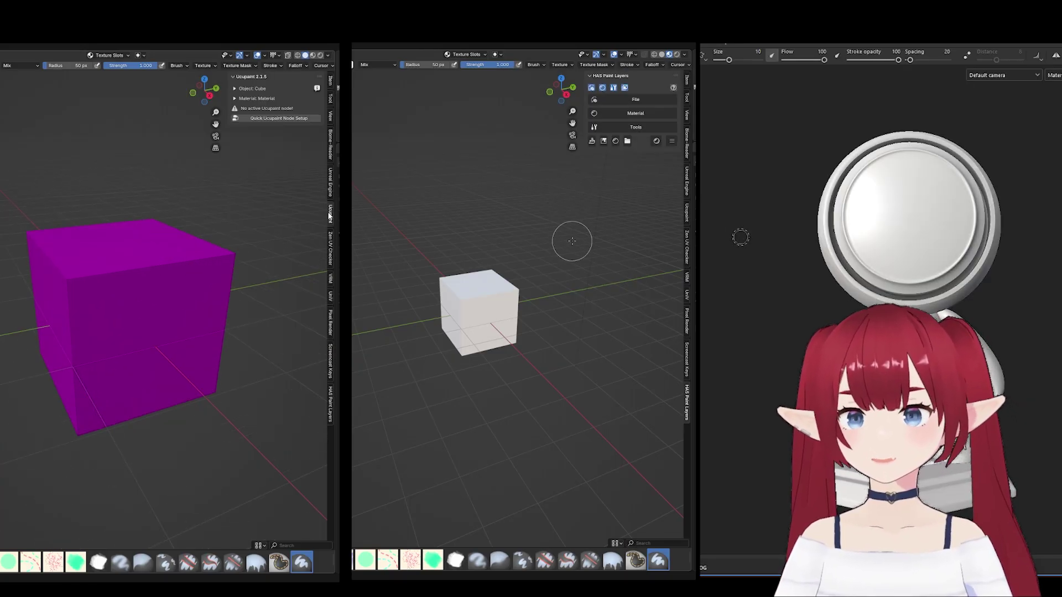
Step: Run Quick Ucupaint Node Setup, add a new image Material Layer, and paint black strokes on the cube's front
{"action": "left_click", "coordinate": [277, 118]}
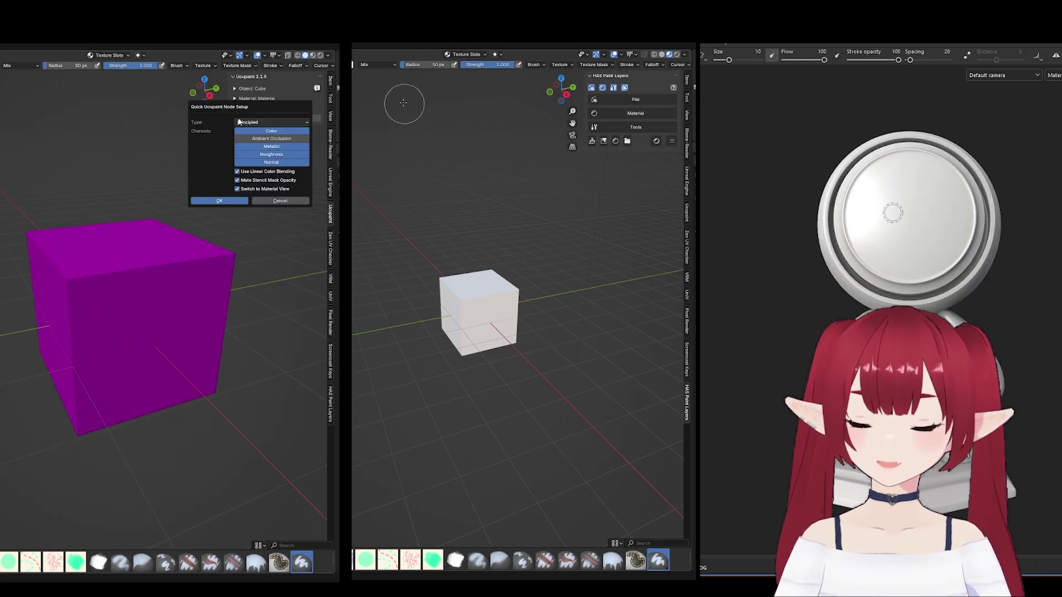
{"action": "left_click", "coordinate": [227, 201]}
{"action": "left_click", "coordinate": [316, 203]}
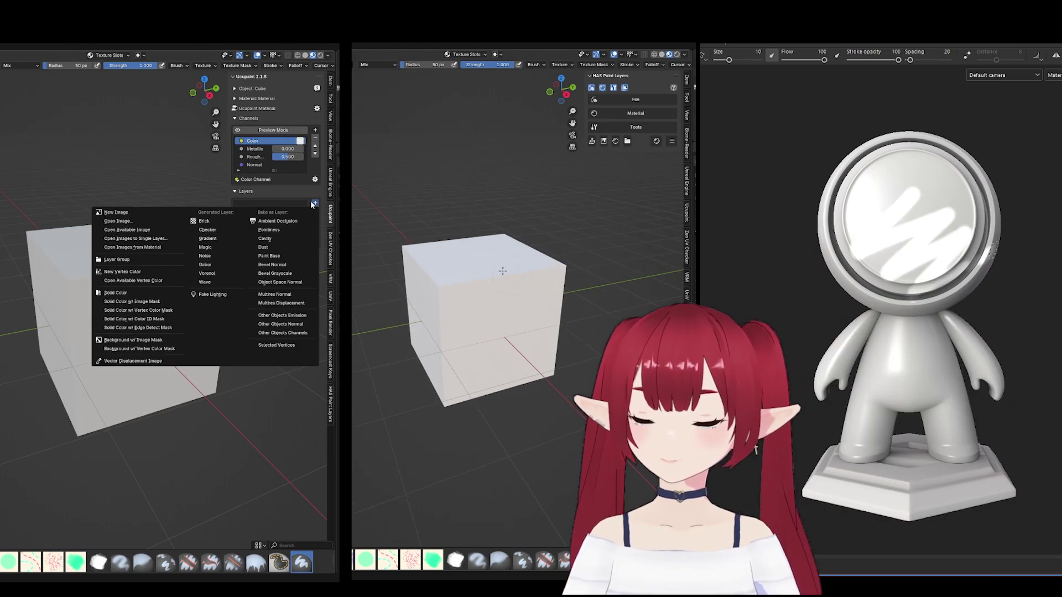
{"action": "left_click", "coordinate": [164, 211]}
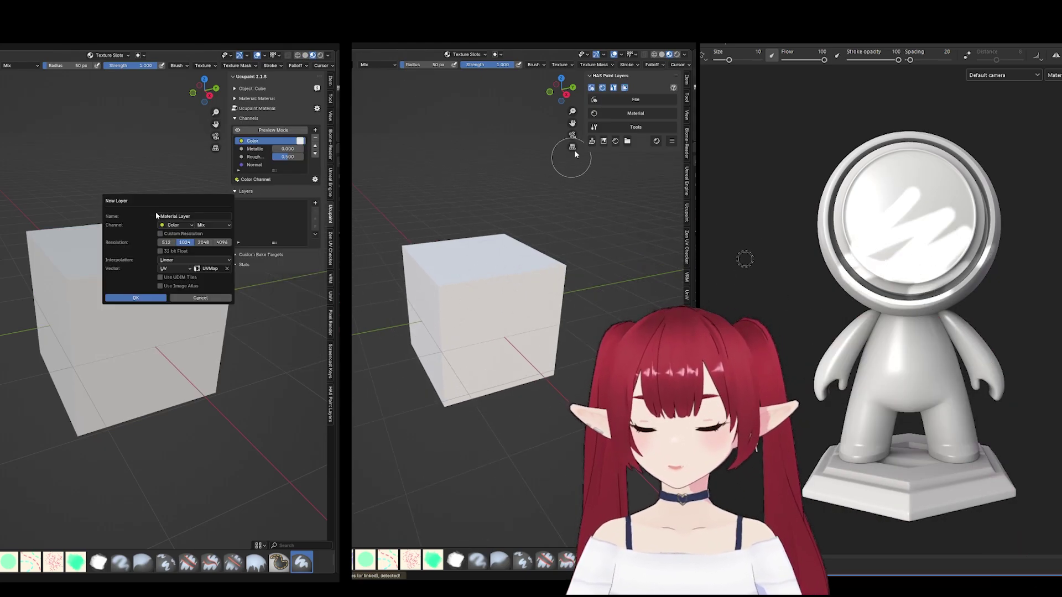
{"action": "left_click", "coordinate": [126, 298]}
{"action": "left_click", "coordinate": [592, 141]}
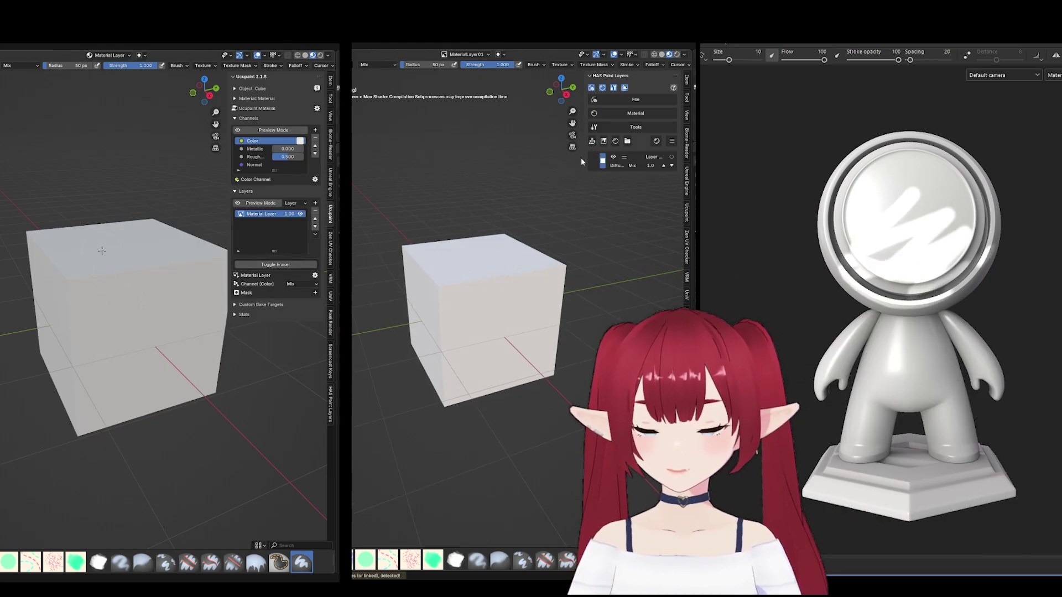
{"action": "mouse_move", "coordinate": [102, 254]}
{"action": "left_mouse_down"}
{"action": "mouse_move", "coordinate": [67, 293]}
{"action": "mouse_move", "coordinate": [127, 251]}
{"action": "mouse_move", "coordinate": [72, 337]}
{"action": "mouse_move", "coordinate": [156, 268]}
{"action": "mouse_move", "coordinate": [137, 325]}
{"action": "mouse_move", "coordinate": [144, 369]}
{"action": "mouse_move", "coordinate": [126, 389]}
{"action": "left_mouse_up"}
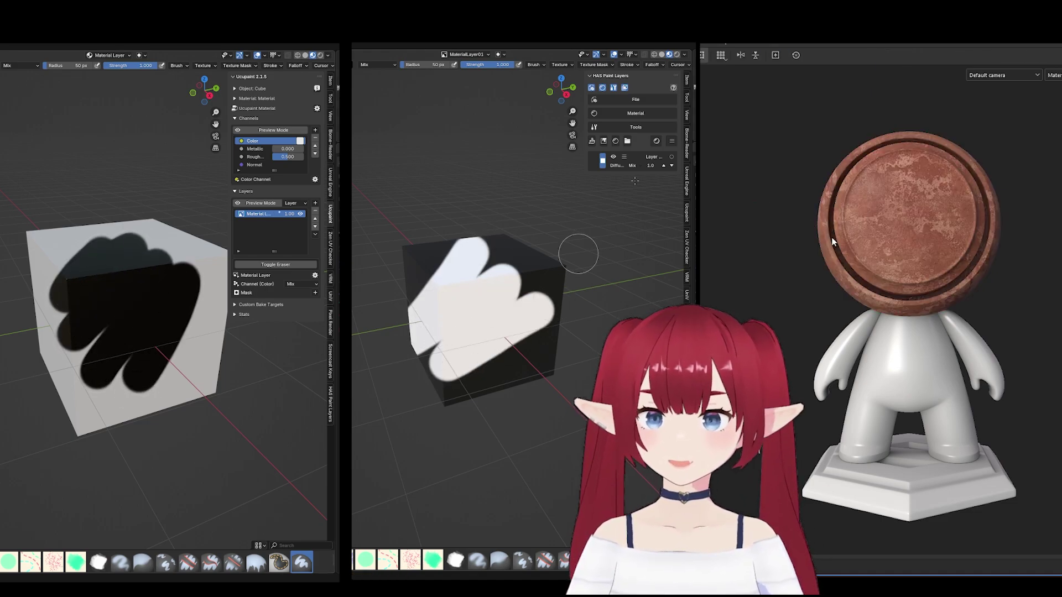